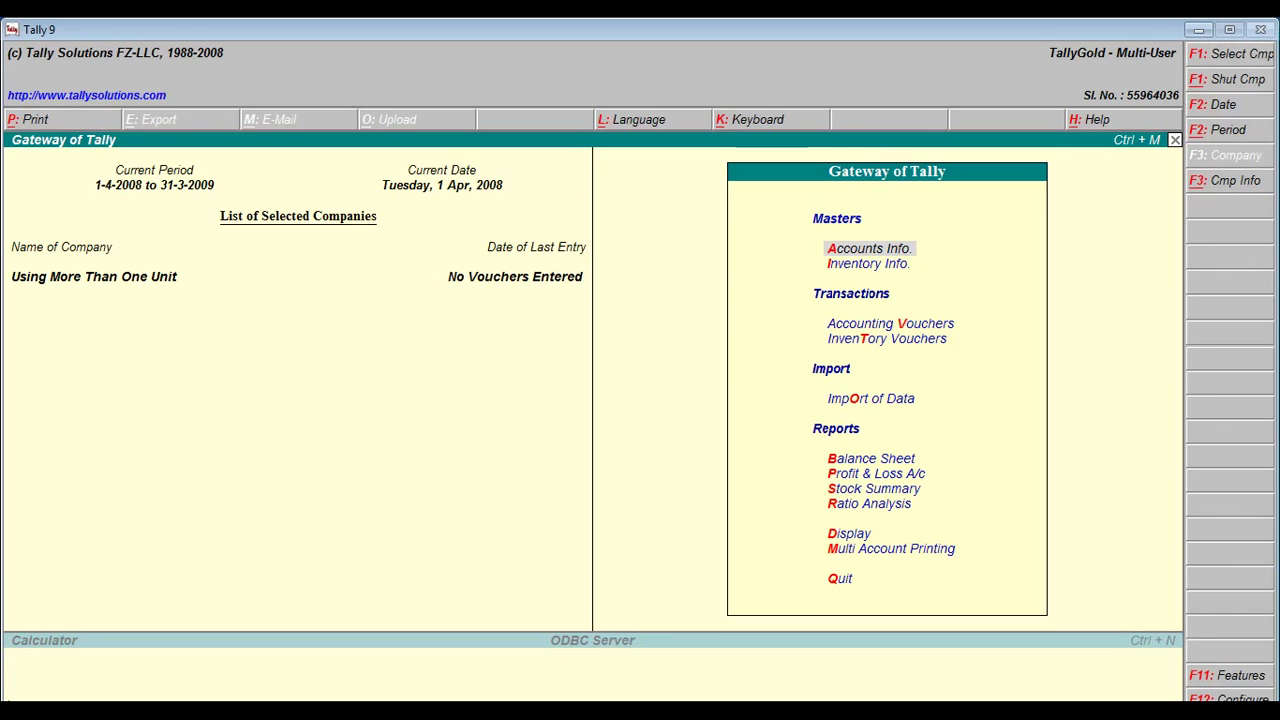
- Set Maintain Bill-wise Details to No in the company's accounting features
{"action": "key", "text": "F11"}
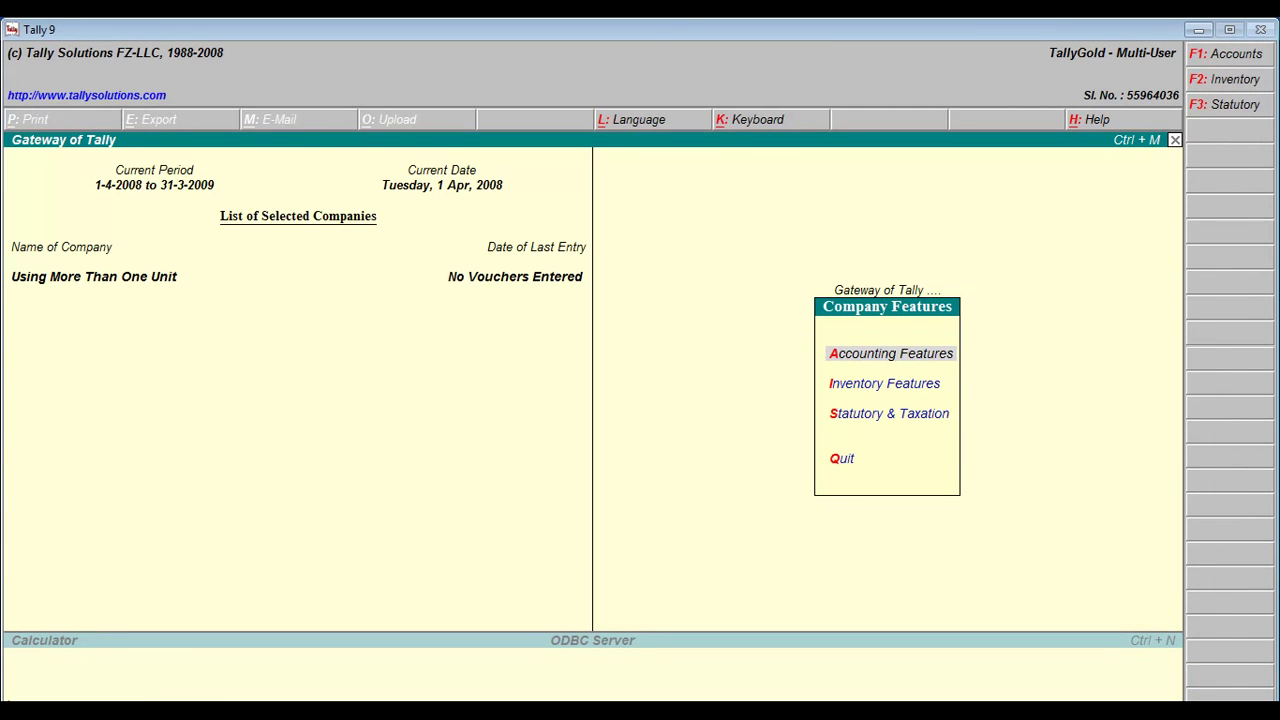
{"action": "key", "text": "Return"}
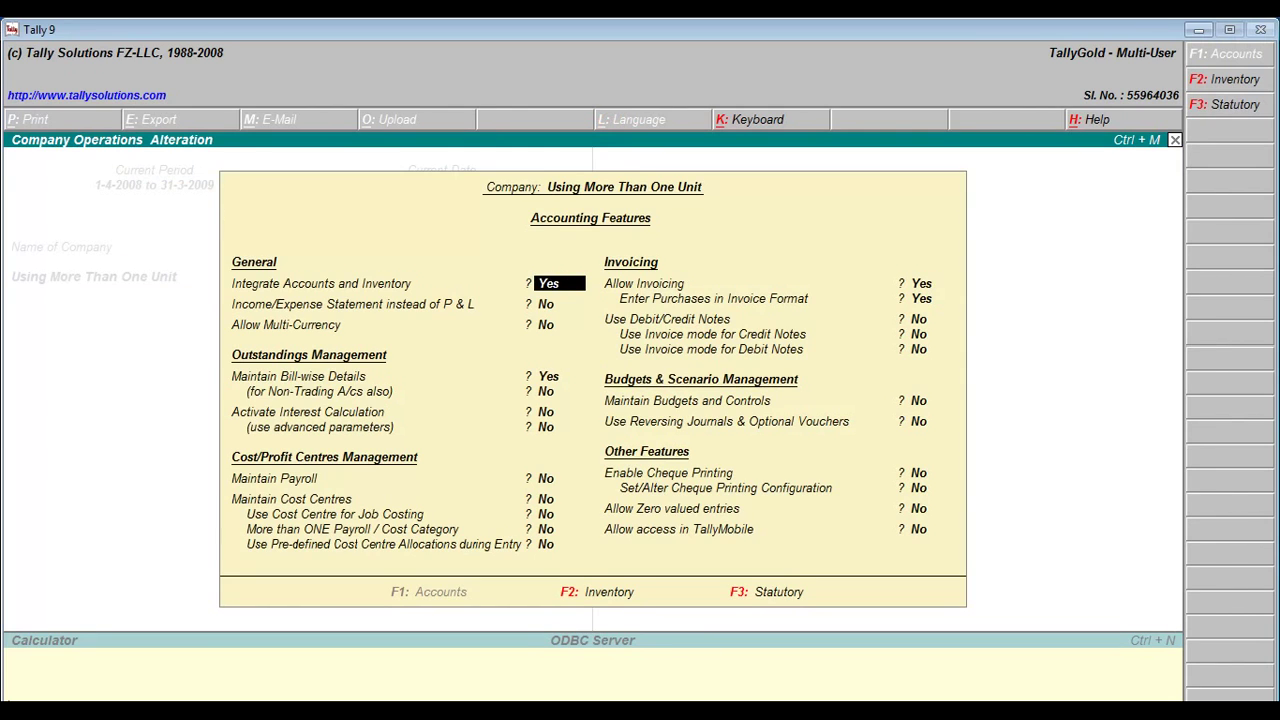
{"action": "key", "text": "Return"}
{"action": "key", "text": "Return"}
{"action": "key", "text": "Return"}
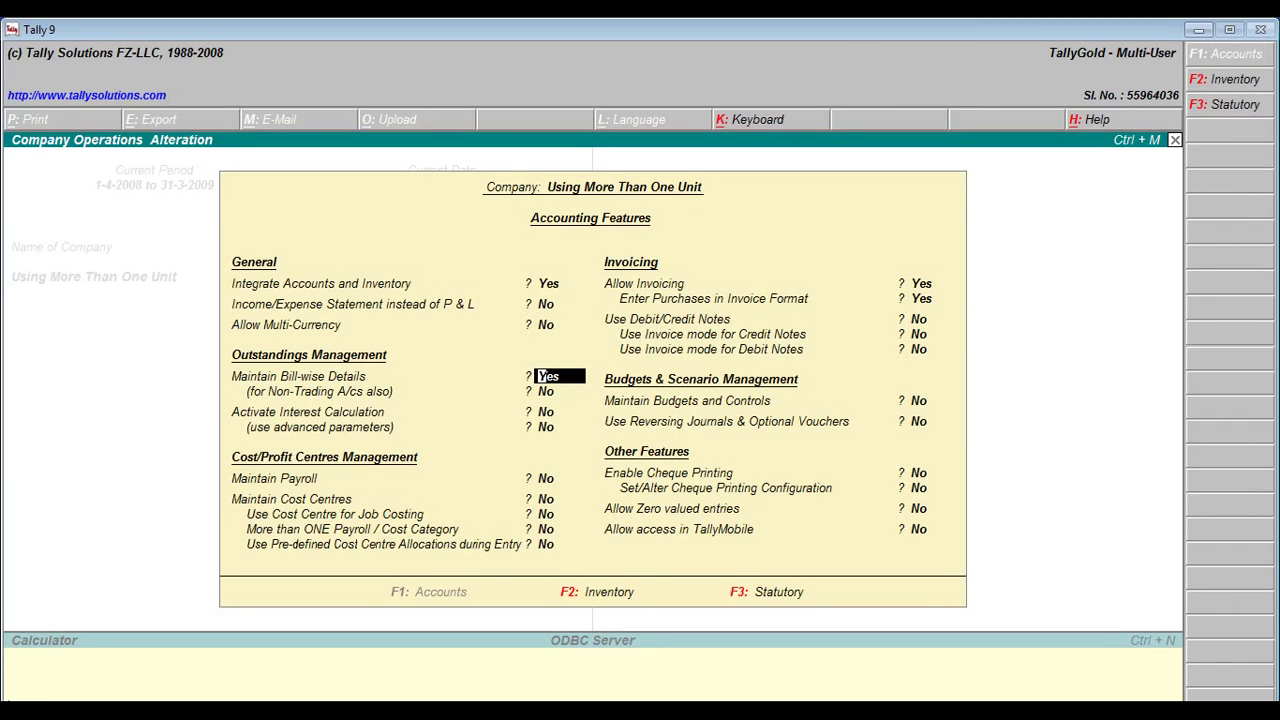
{"action": "type", "text": "n"}
{"action": "key", "text": "Return"}
{"action": "key", "text": "Return"}
{"action": "key", "text": "Return"}
{"action": "key", "text": "Return"}
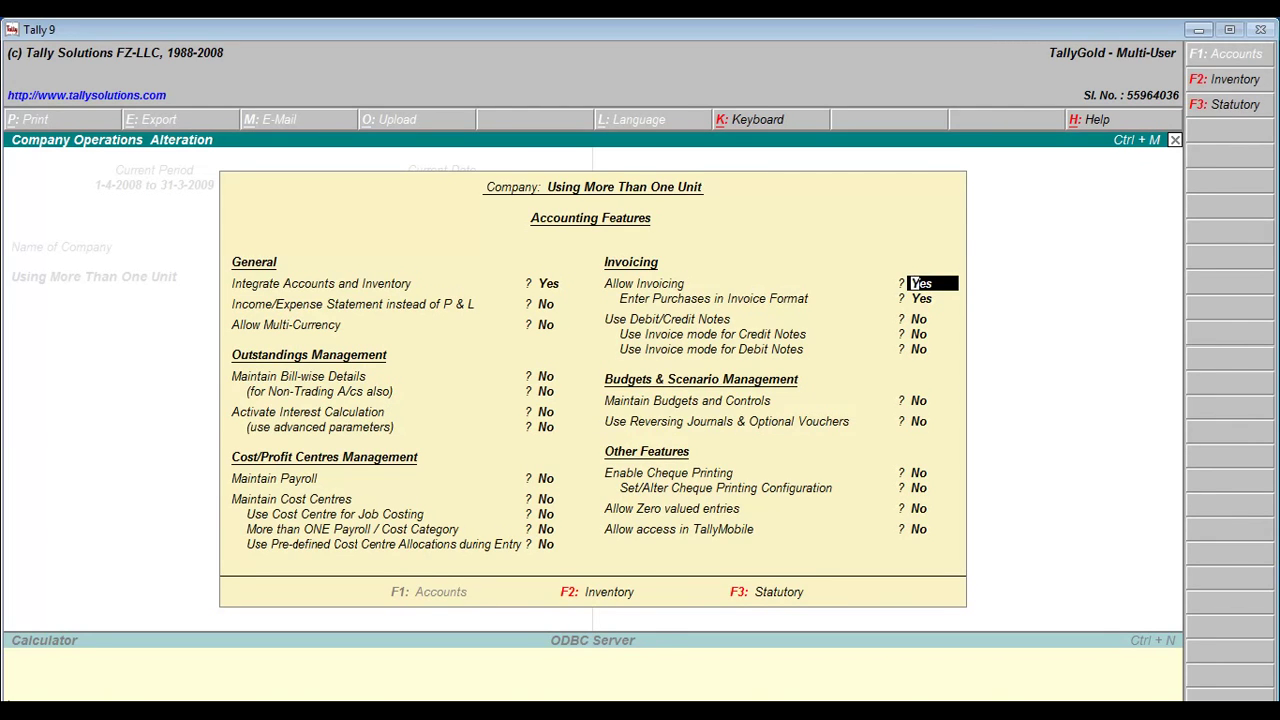
{"action": "key", "text": "Return"}
{"action": "key", "text": "Return"}
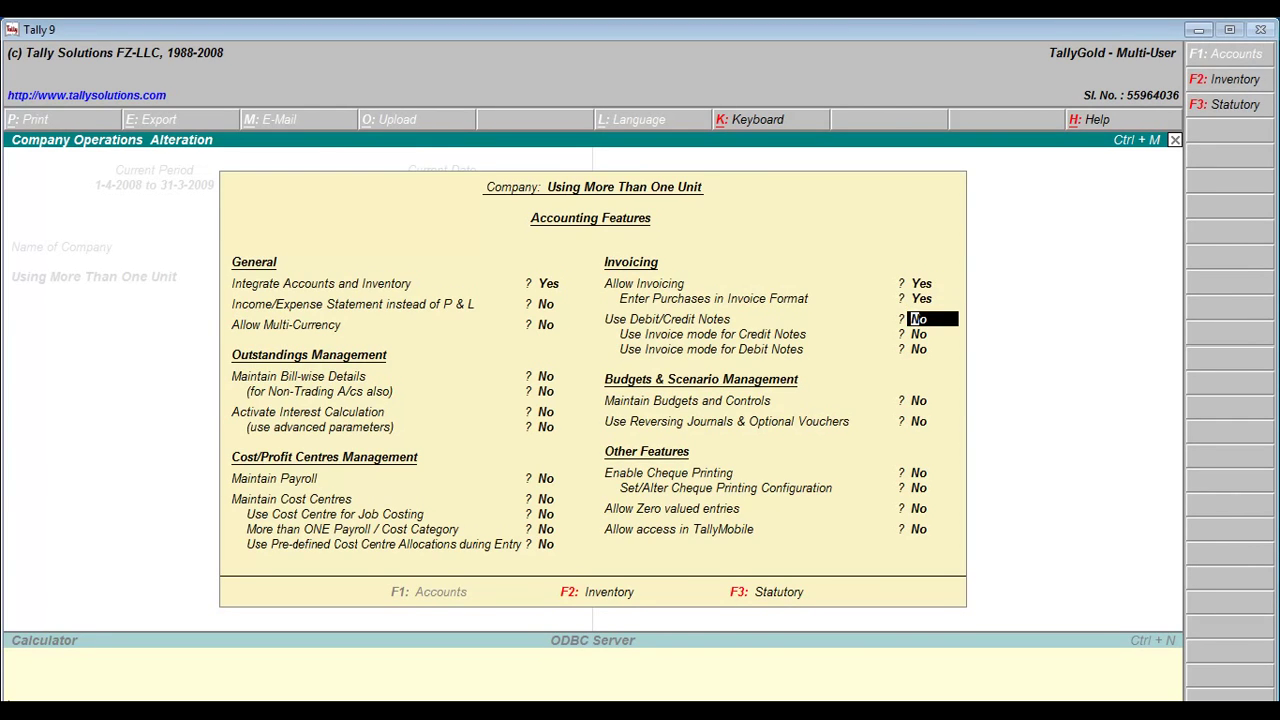
{"action": "key", "text": "Escape"}
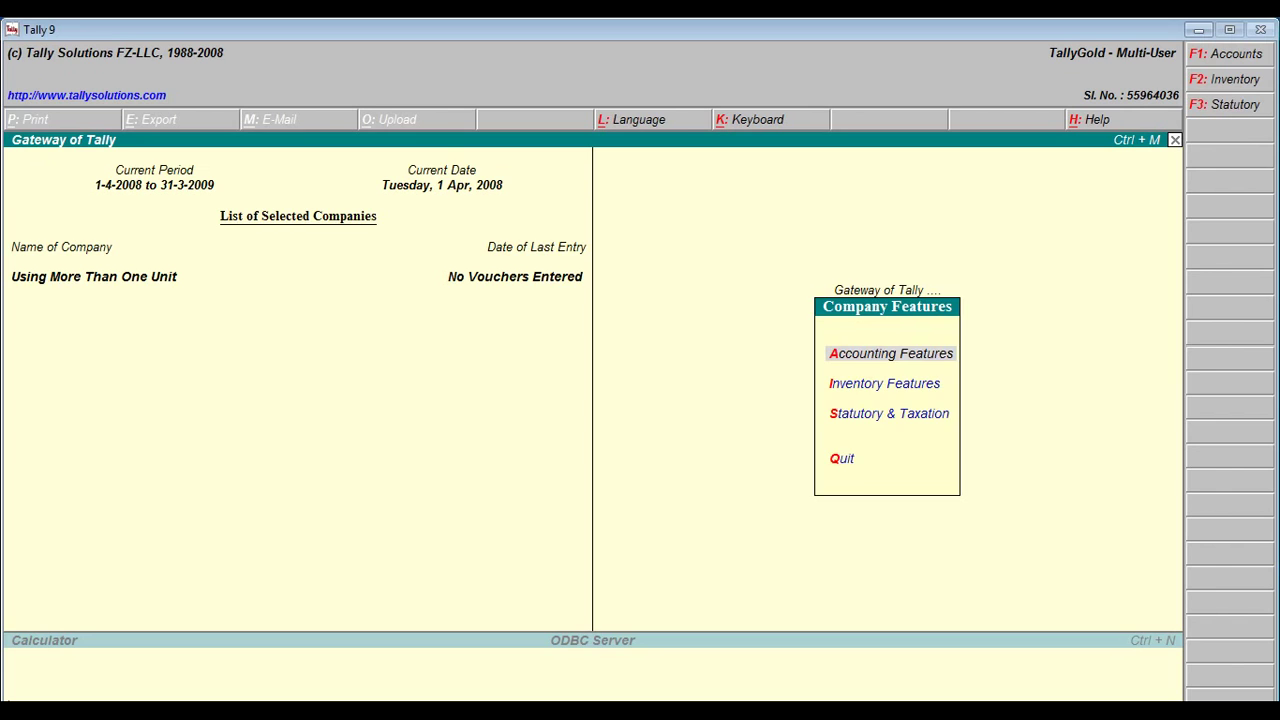
{"action": "key", "text": "Escape"}
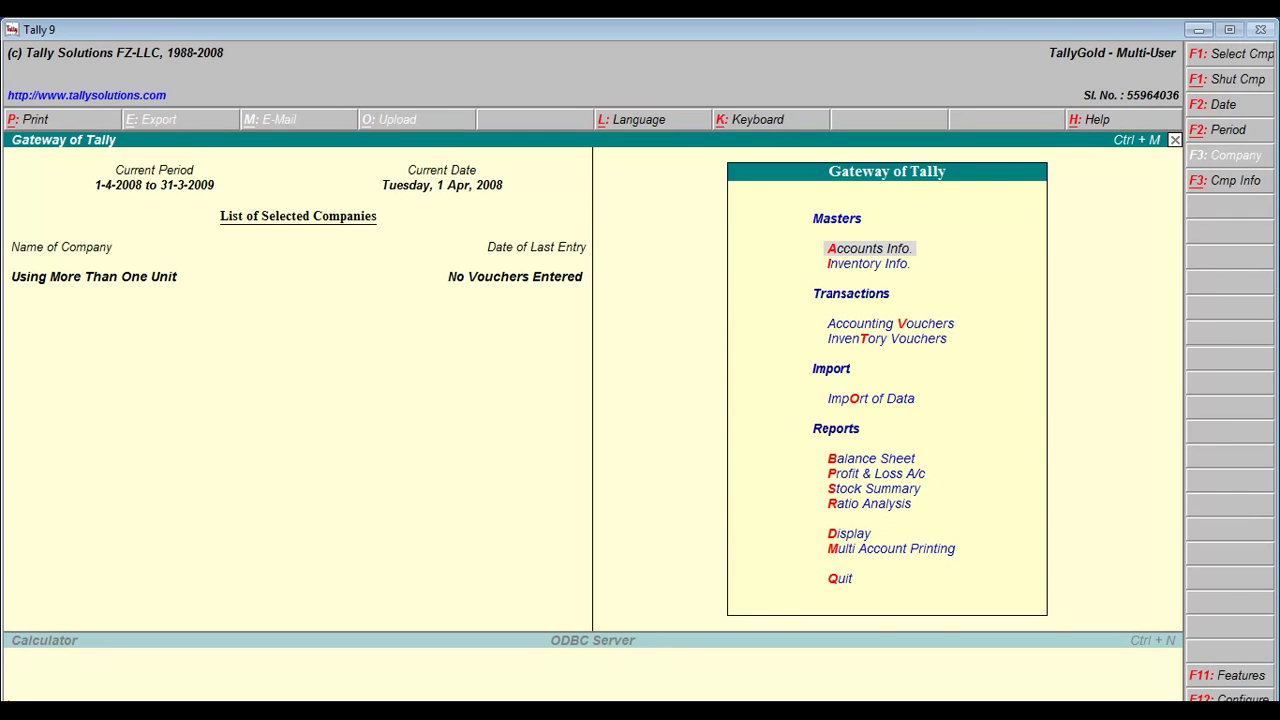
- Review the invoice and orders entry configuration, including the common ledger account setting for item allocation
{"action": "key", "text": "F12"}
{"action": "key", "text": "Down"}
{"action": "key", "text": "Down"}
{"action": "key", "text": "Down"}
{"action": "key", "text": "Down"}
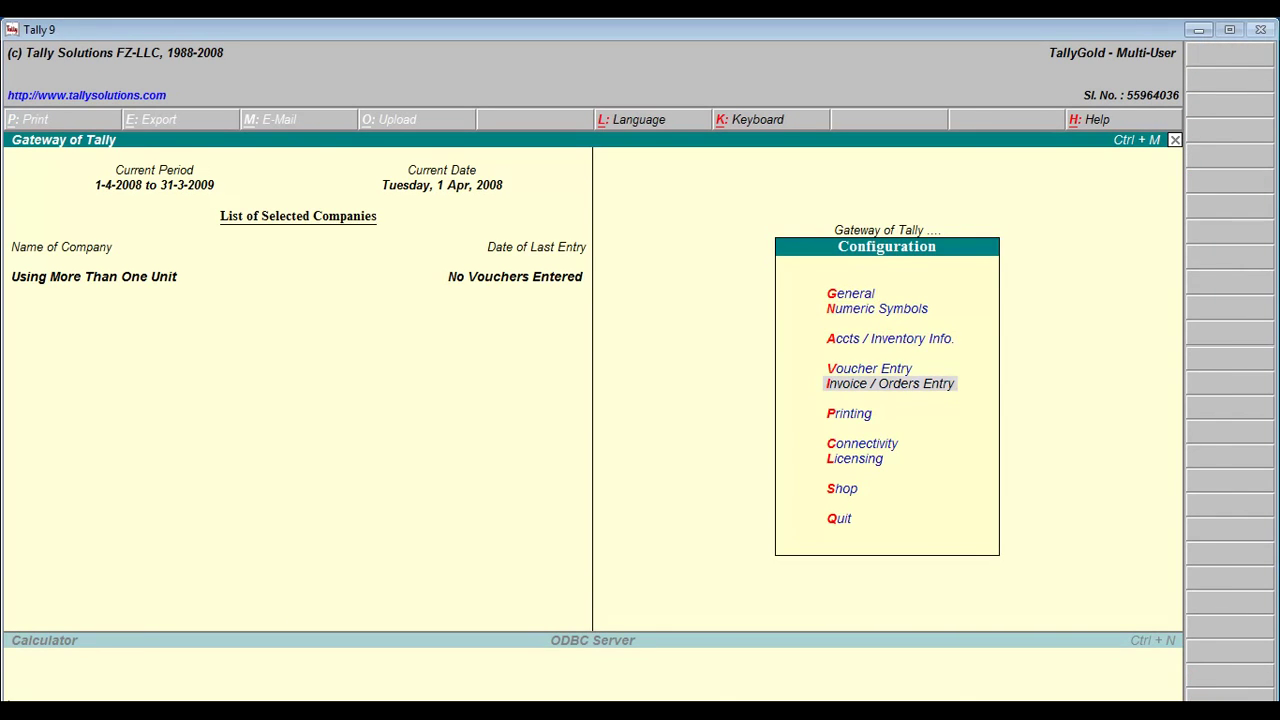
{"action": "key", "text": "Return"}
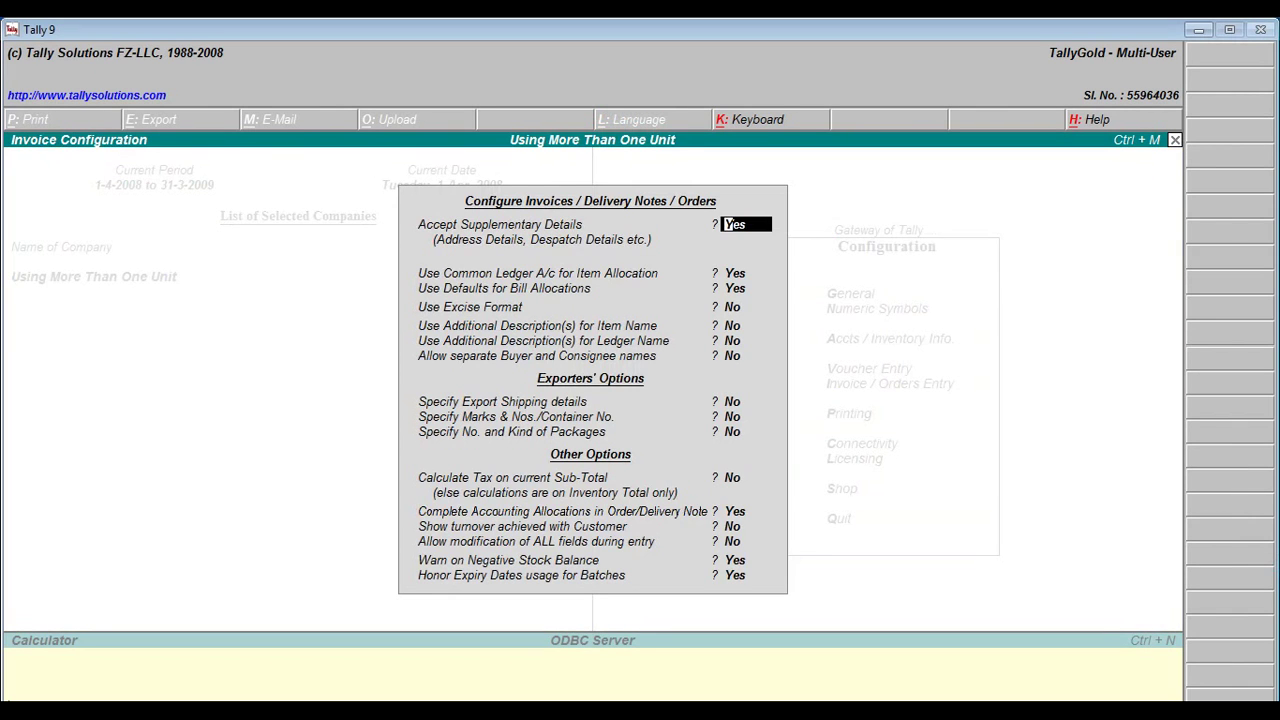
{"action": "key", "text": "Return"}
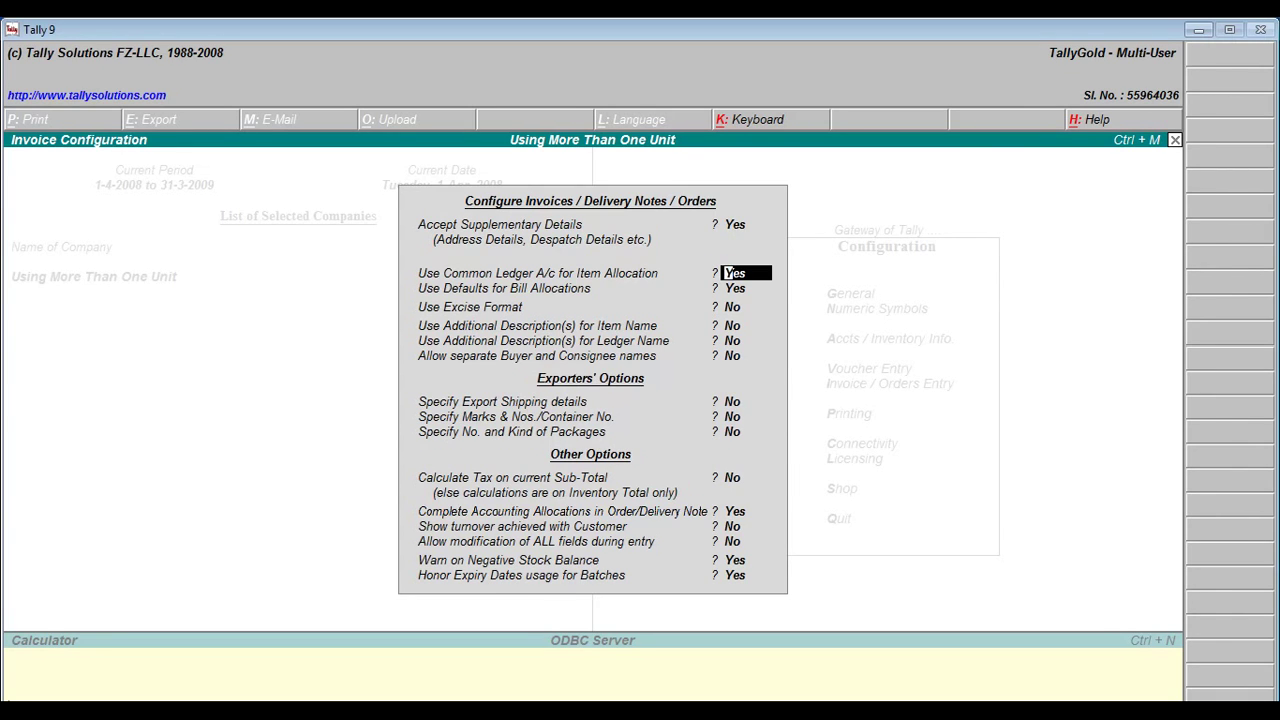
{"action": "key", "text": "Escape"}
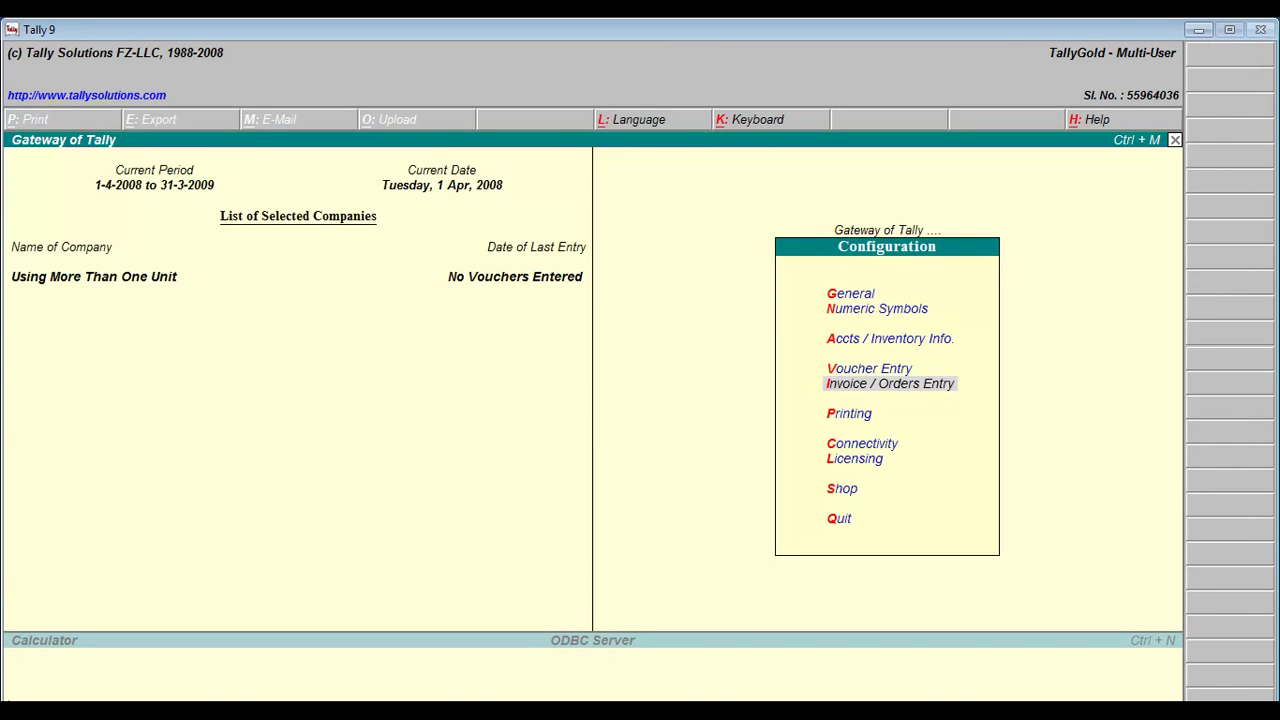
- Enable the use of alternate units for stock items in the accounts and inventory master configuration
{"action": "key", "text": "Up"}
{"action": "key", "text": "Up"}
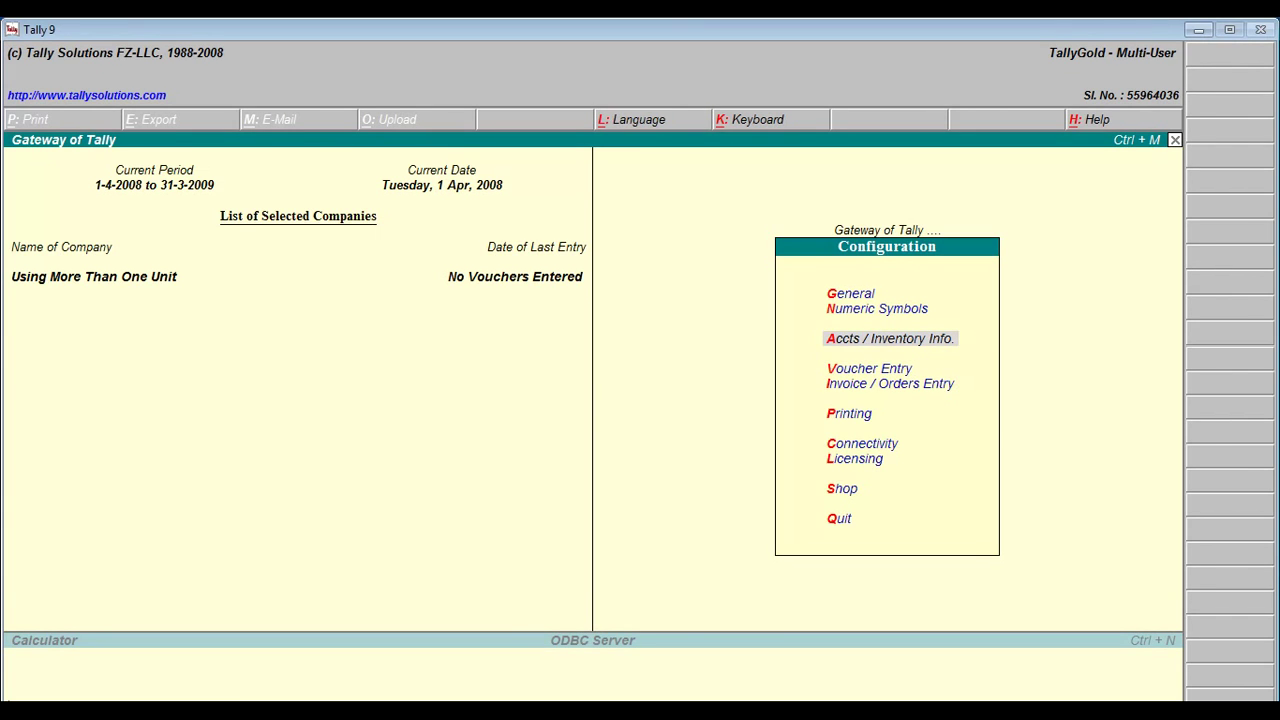
{"action": "key", "text": "Return"}
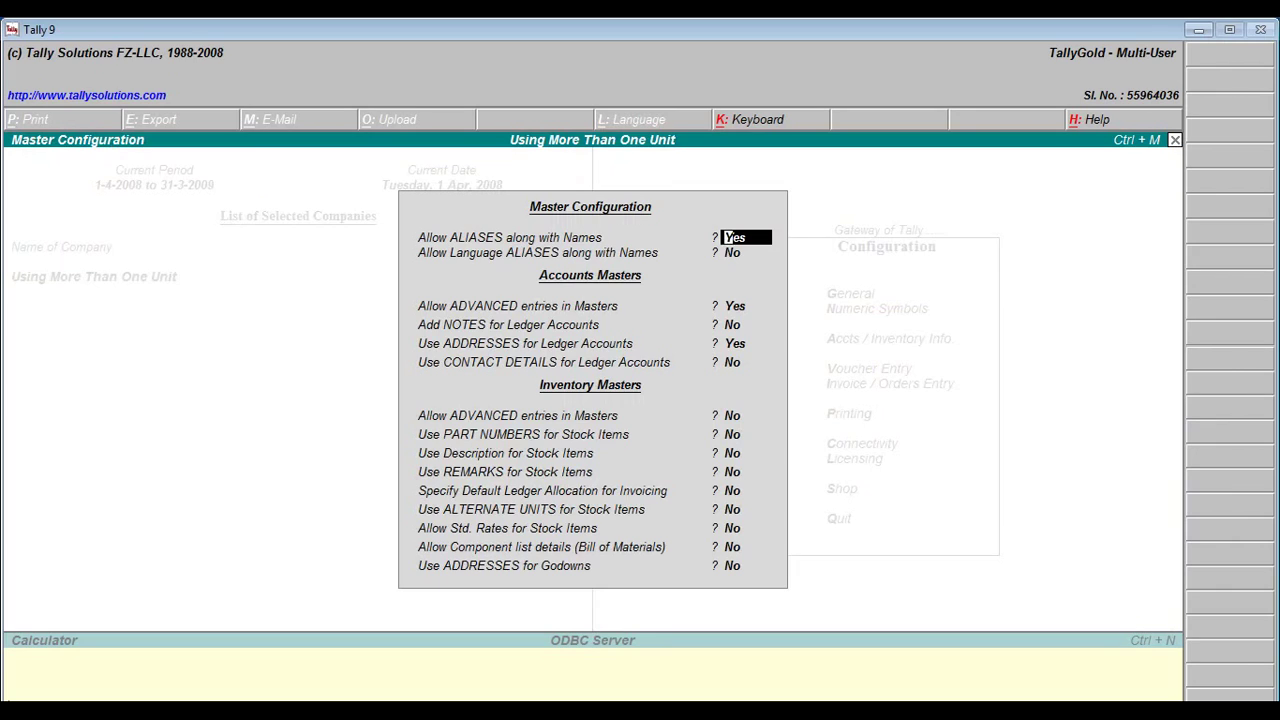
{"action": "key", "text": "Return"}
{"action": "key", "text": "Return"}
{"action": "key", "text": "Return"}
{"action": "key", "text": "Return"}
{"action": "key", "text": "Return"}
{"action": "key", "text": "Return"}
{"action": "key", "text": "Return"}
{"action": "key", "text": "Return"}
{"action": "key", "text": "Return"}
{"action": "key", "text": "Return"}
{"action": "key", "text": "Return"}
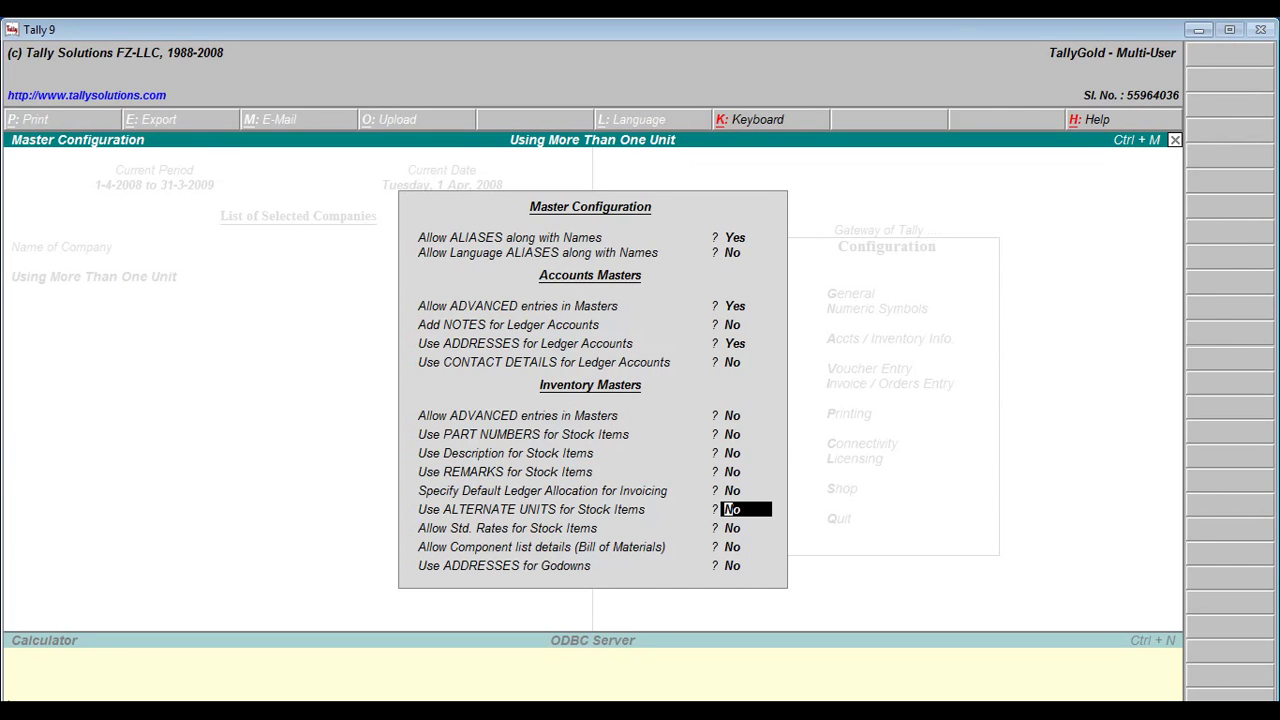
{"action": "type", "text": "y"}
{"action": "key", "text": "Return"}
{"action": "key", "text": "ctrl+a"}
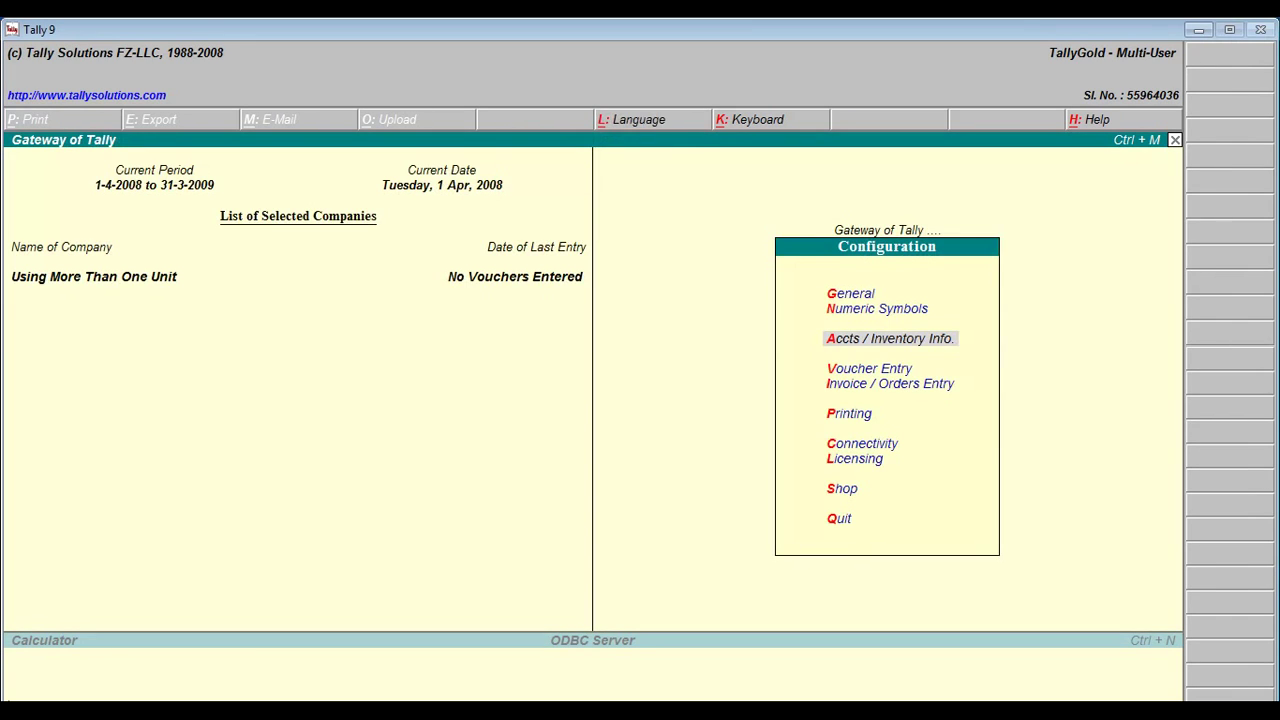
{"action": "key", "text": "Escape"}
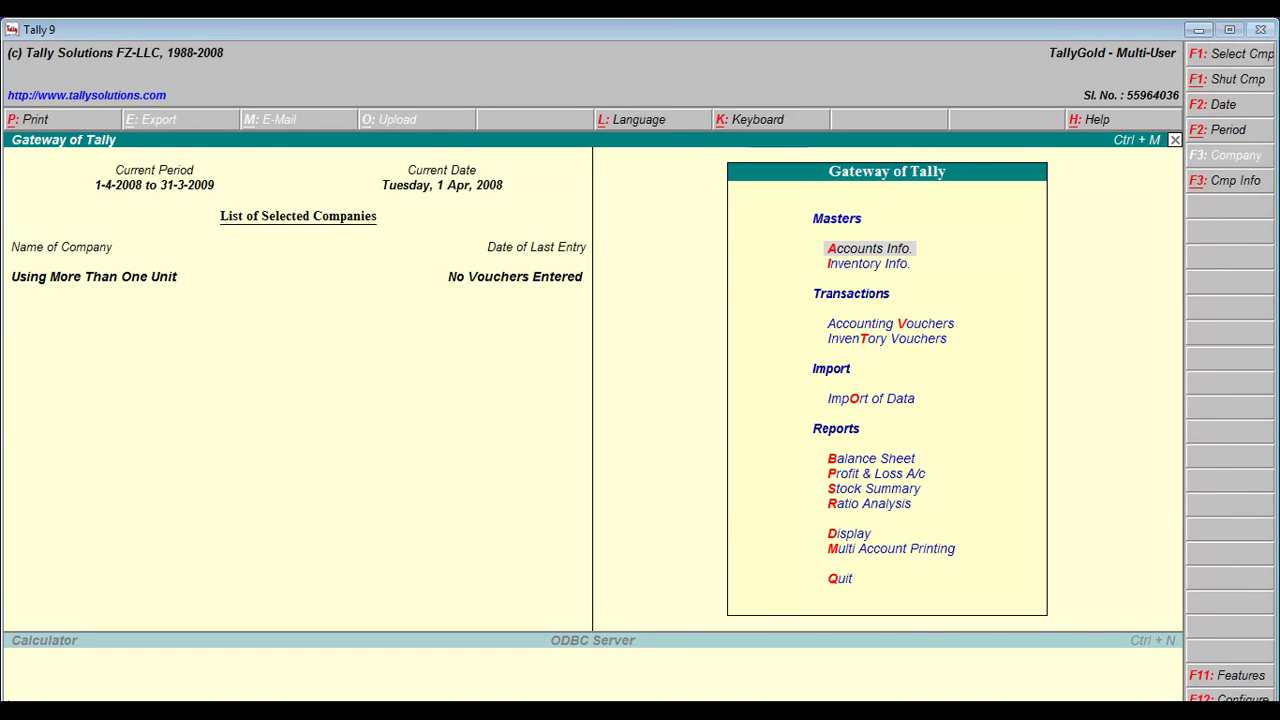
- Create a simple unit of measure with symbol L, formal name Litre and 2 decimal places
{"action": "key", "text": "Down"}
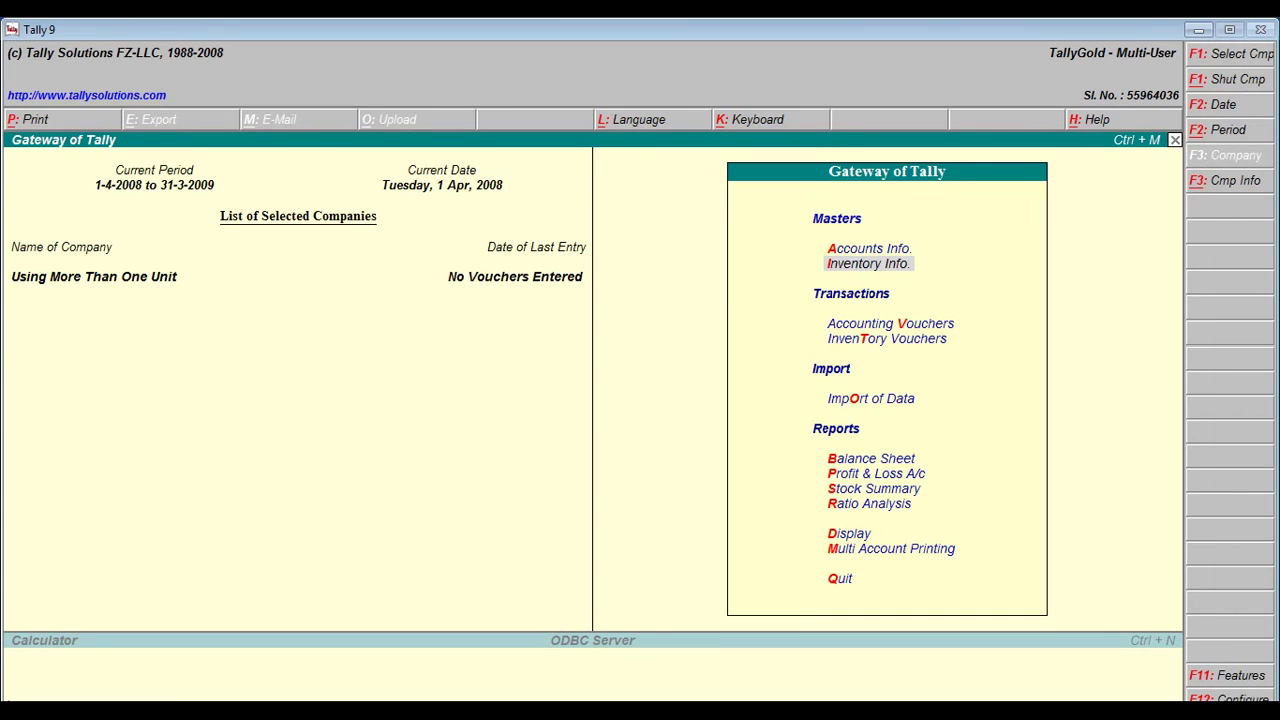
{"action": "key", "text": "Return"}
{"action": "key", "text": "Down"}
{"action": "key", "text": "Down"}
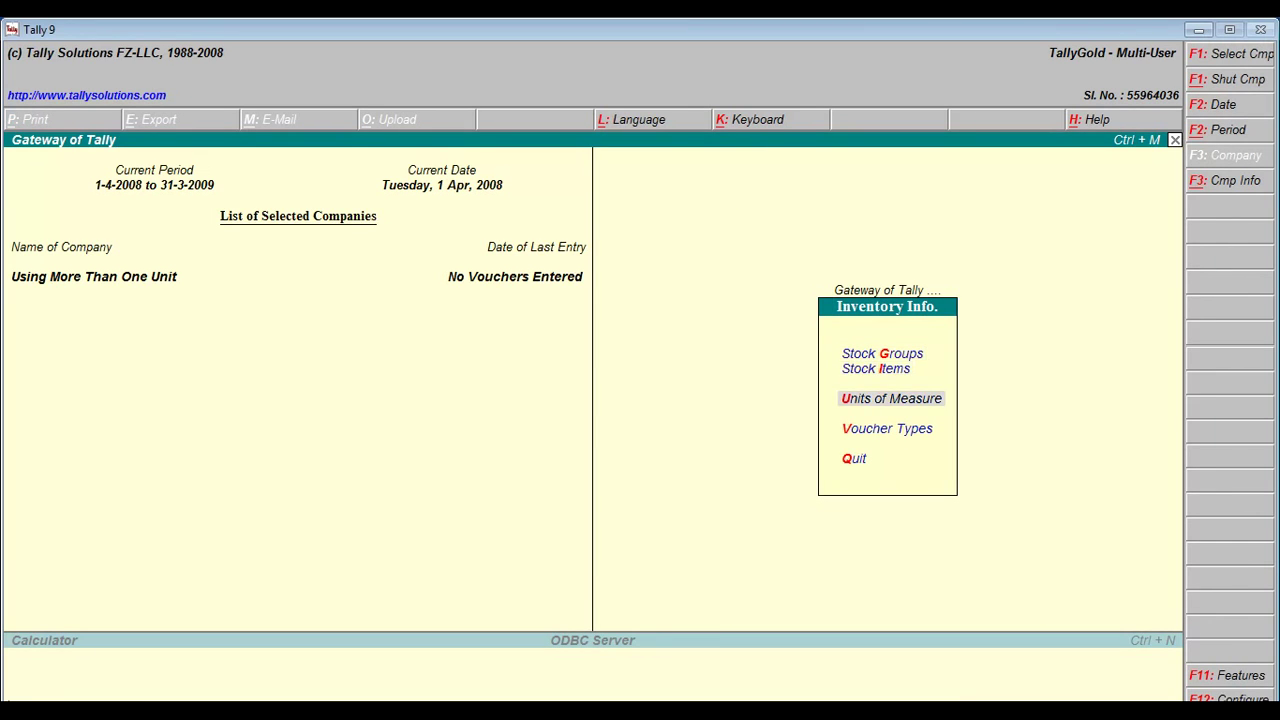
{"action": "key", "text": "Return"}
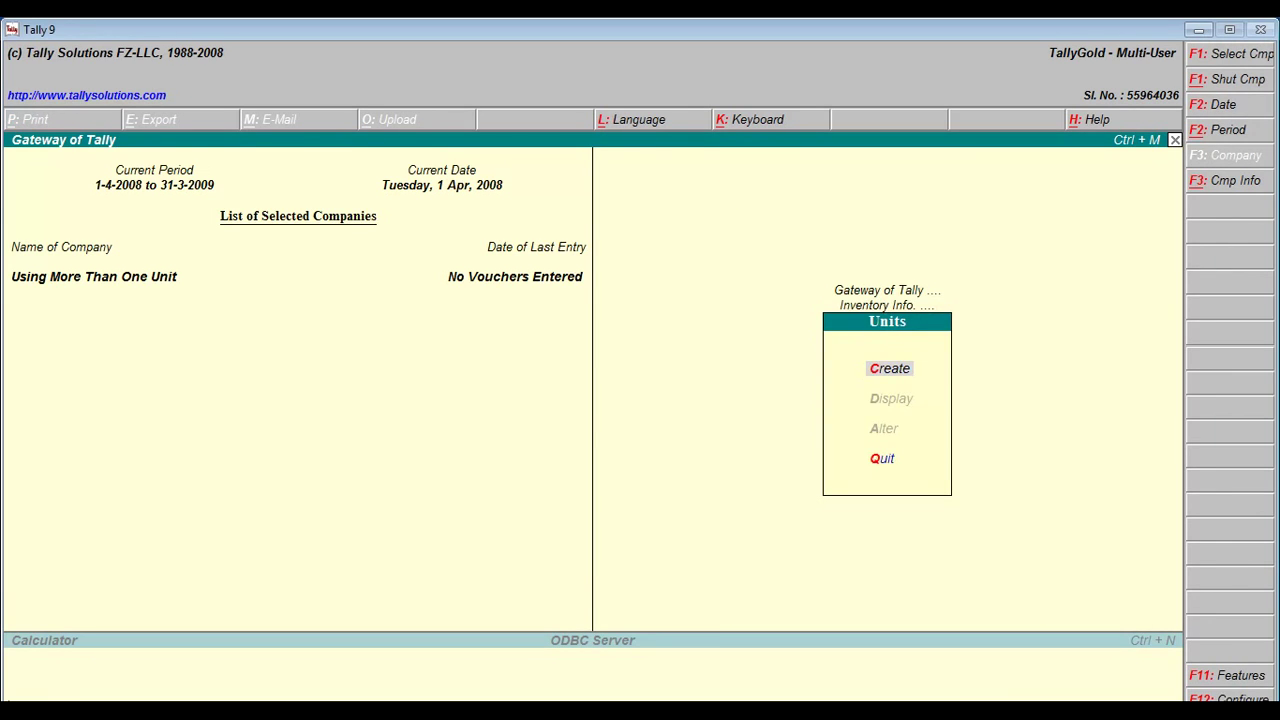
{"action": "key", "text": "Return"}
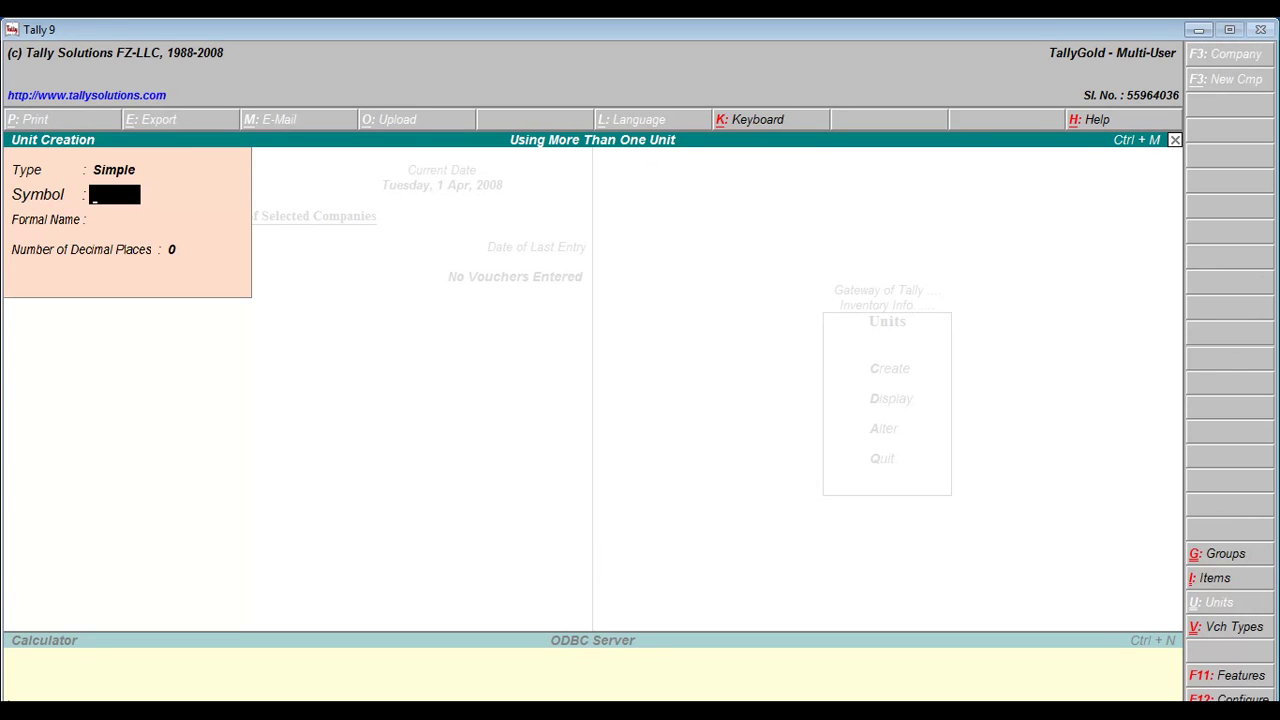
{"action": "type", "text": "L"}
{"action": "key", "text": "Return"}
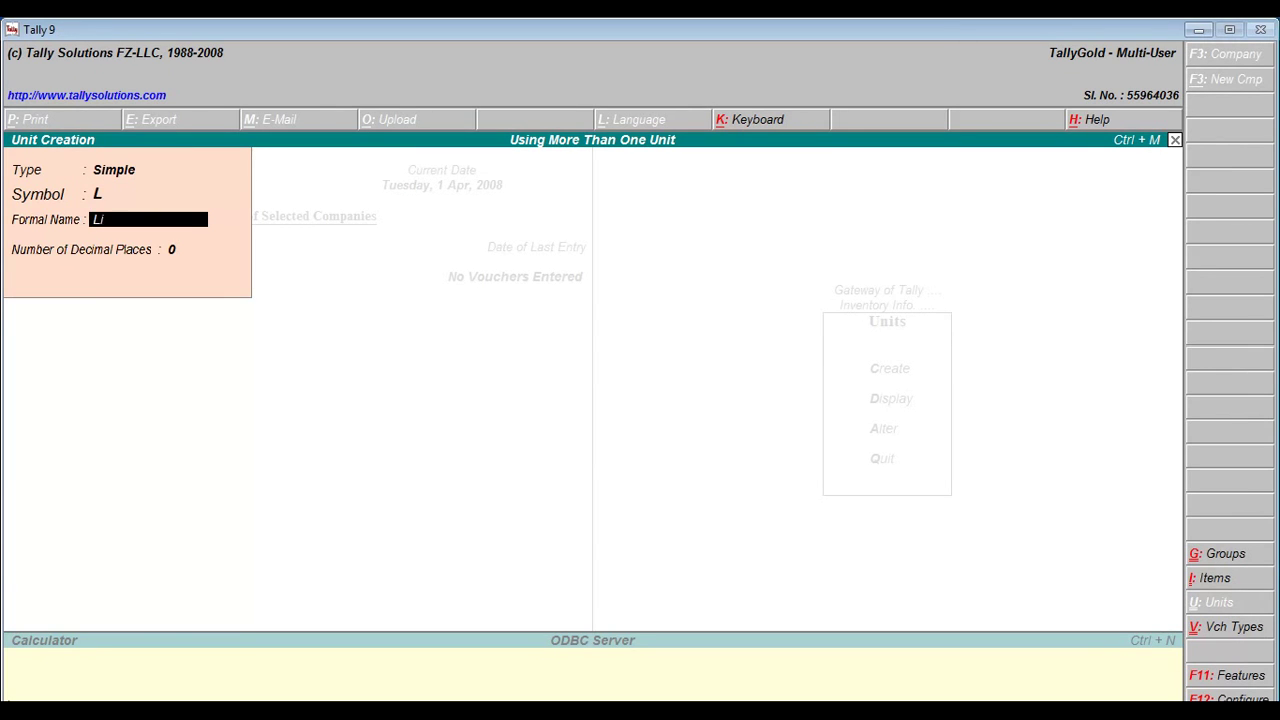
{"action": "type", "text": "Litre"}
{"action": "key", "text": "Return"}
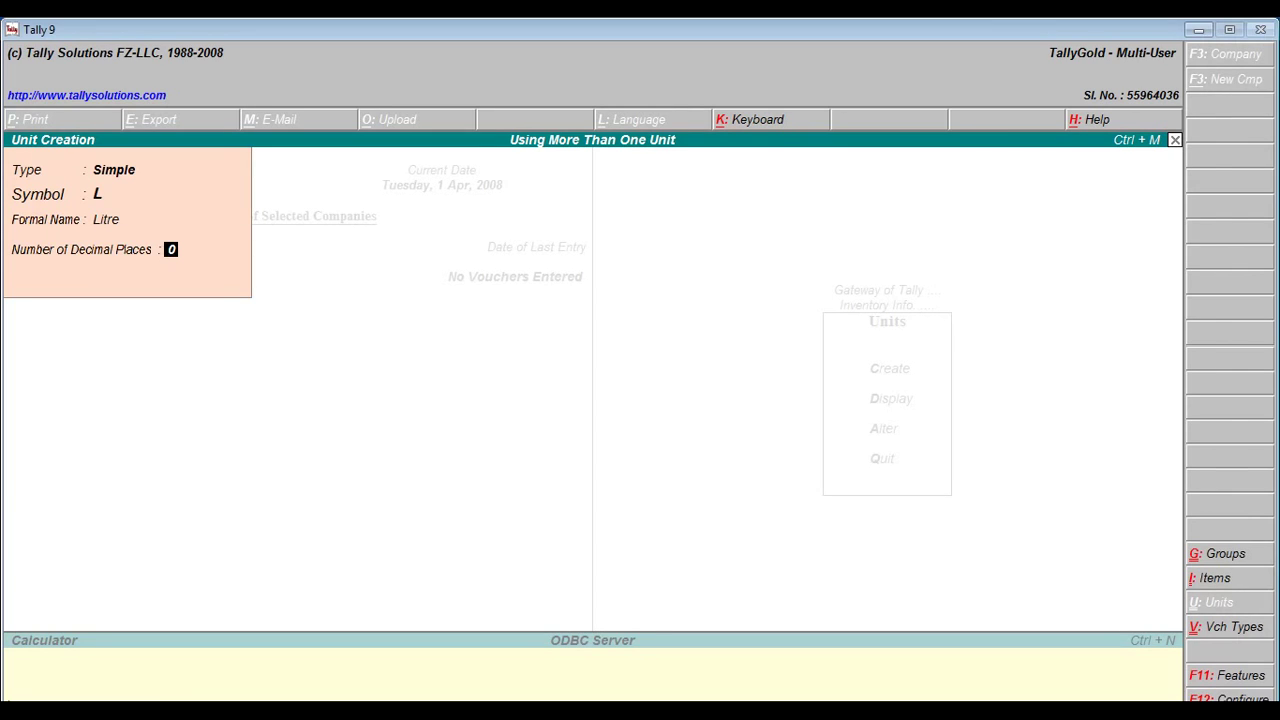
{"action": "type", "text": "2"}
{"action": "key", "text": "Return"}
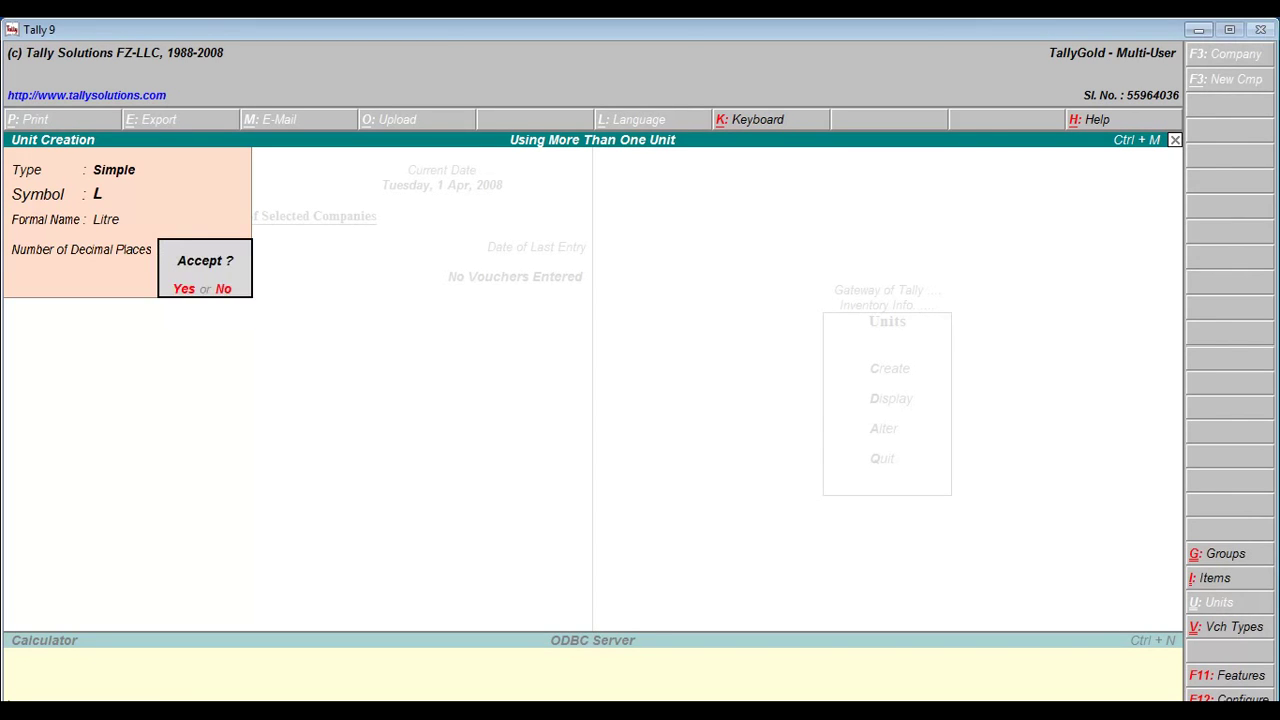
{"action": "key", "text": "y"}
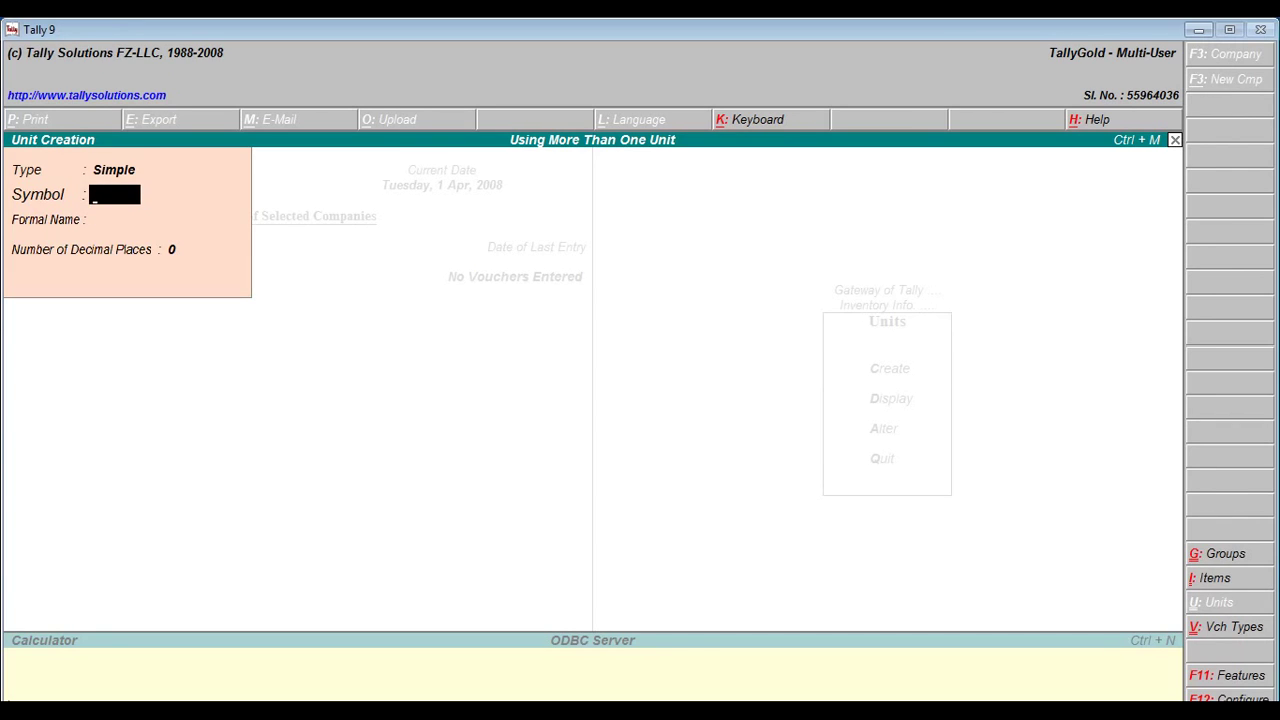
- Create a second simple unit with symbol B, formal name Bag and 0 decimal places, and leave unit creation
{"action": "type", "text": "B"}
{"action": "key", "text": "Return"}
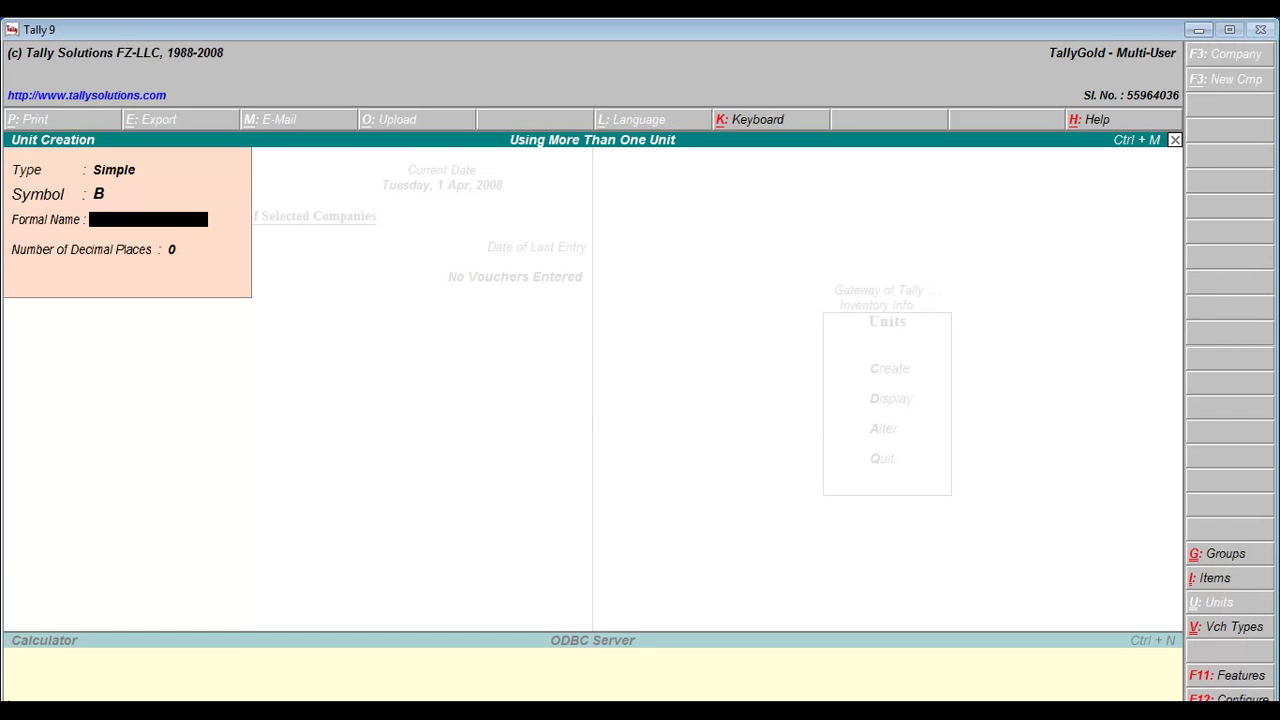
{"action": "type", "text": "Bag"}
{"action": "key", "text": "Return"}
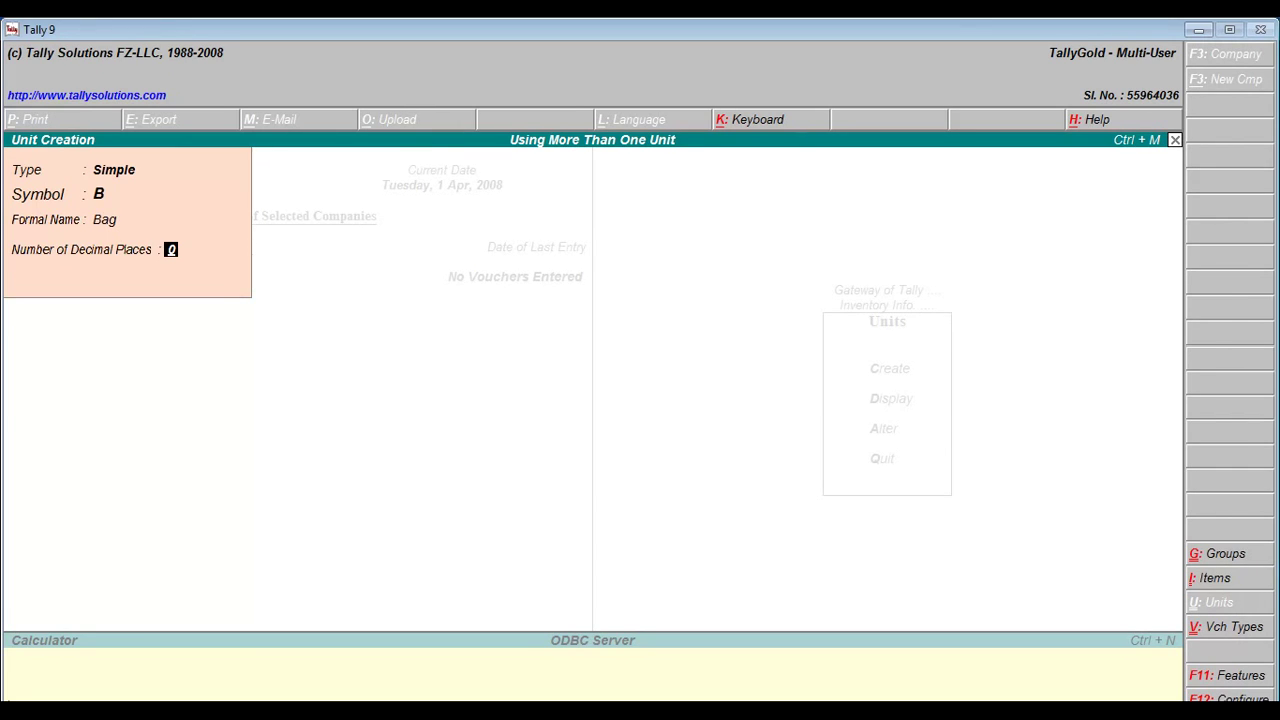
{"action": "key", "text": "Return"}
{"action": "key", "text": "Return"}
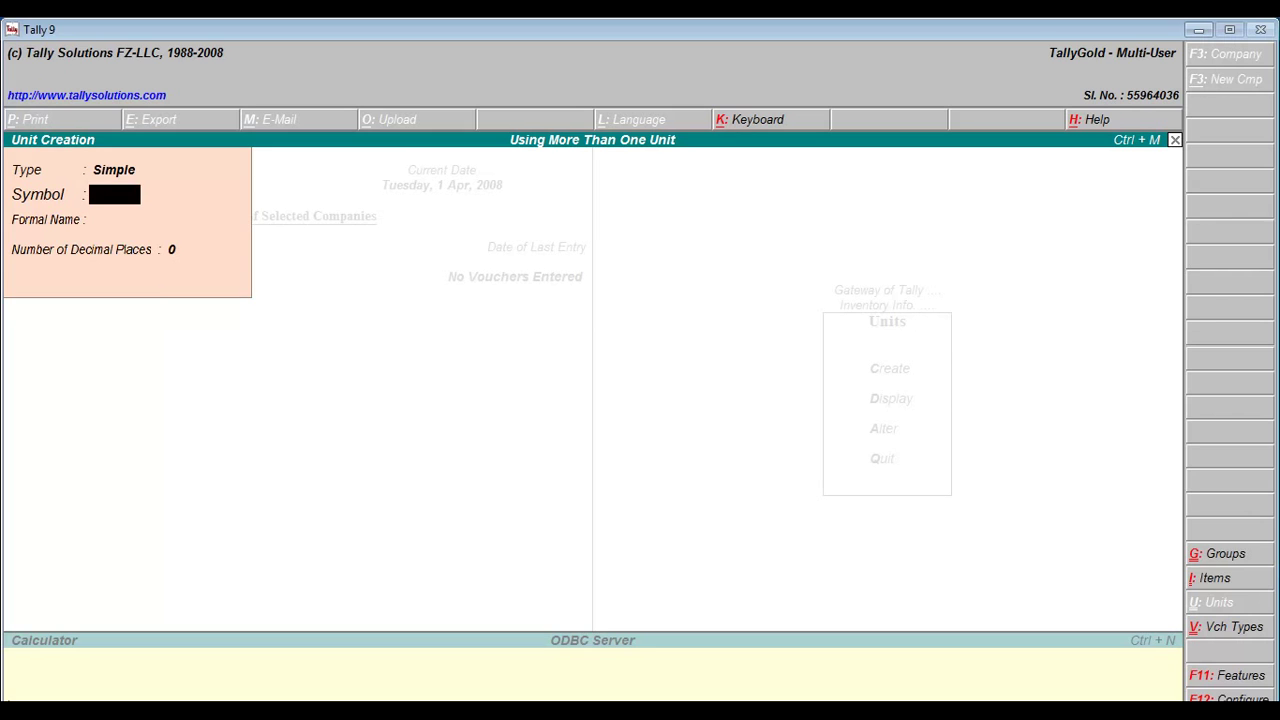
{"action": "key", "text": "Escape"}
{"action": "key", "text": "Return"}
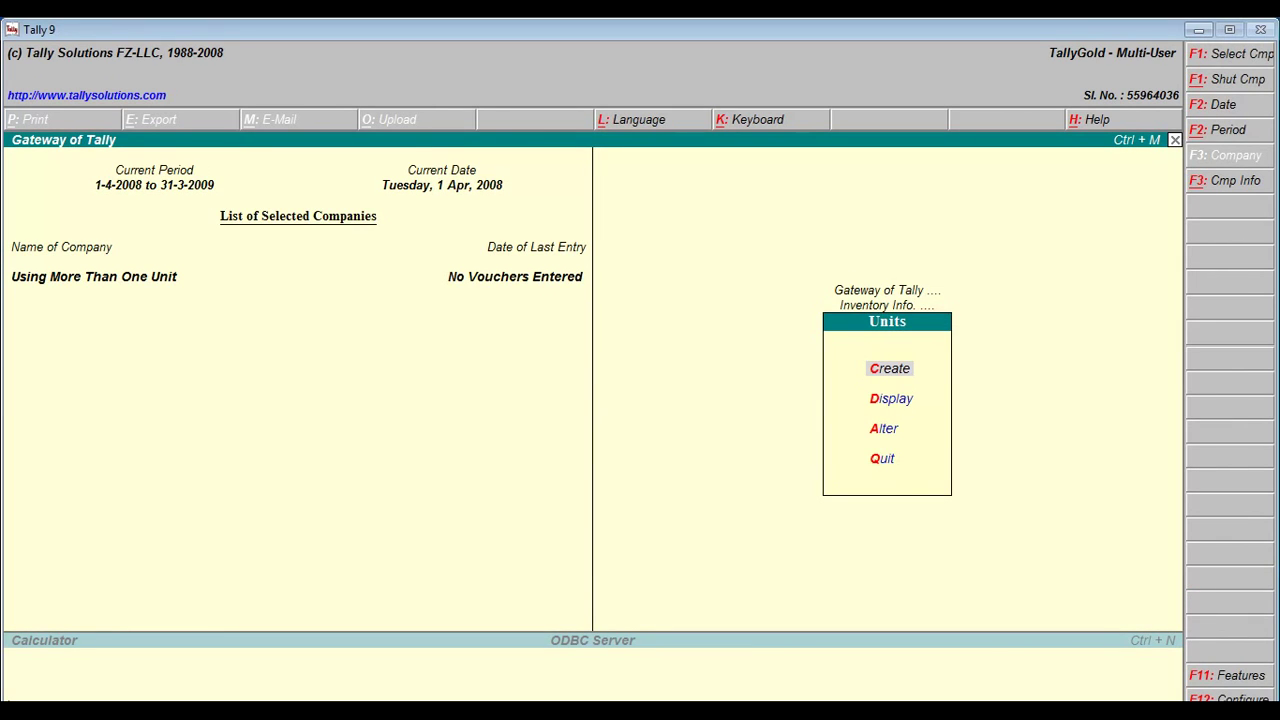
{"action": "key", "text": "Escape"}
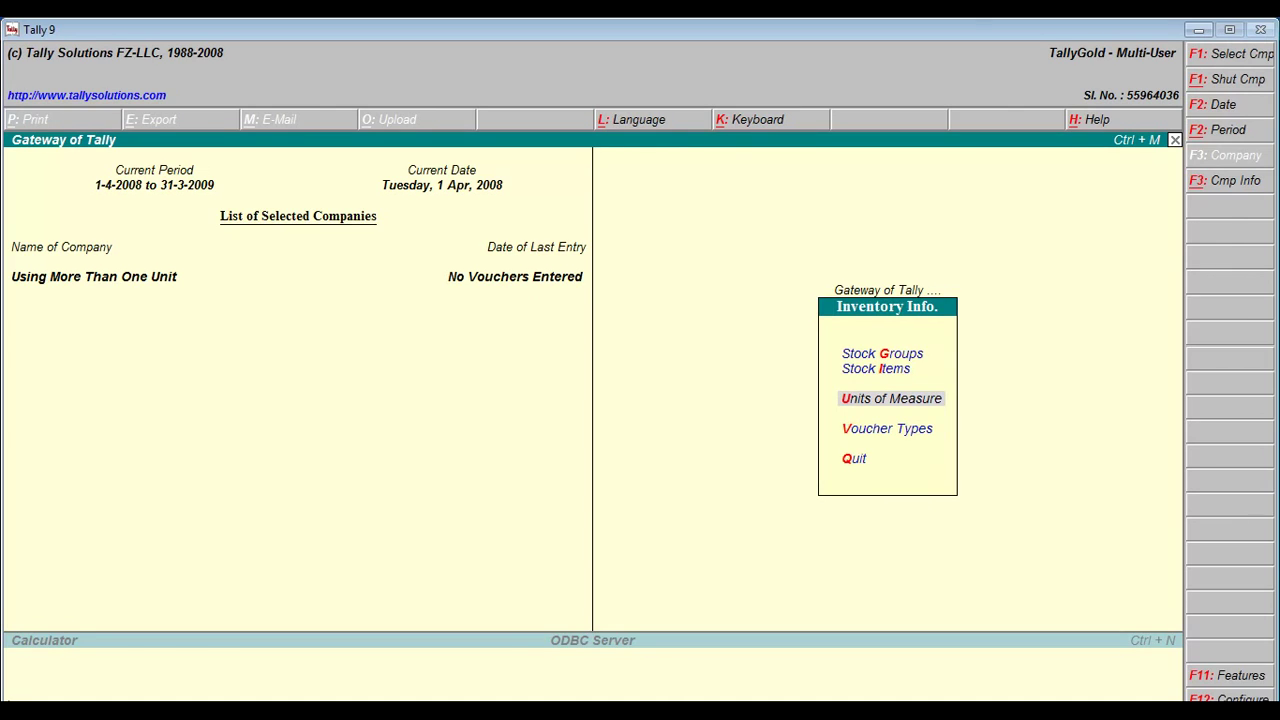
- Start a new single stock item named "Milk 1/2 Ltr. Bag" and leave its alias blank
{"action": "key", "text": "Up"}
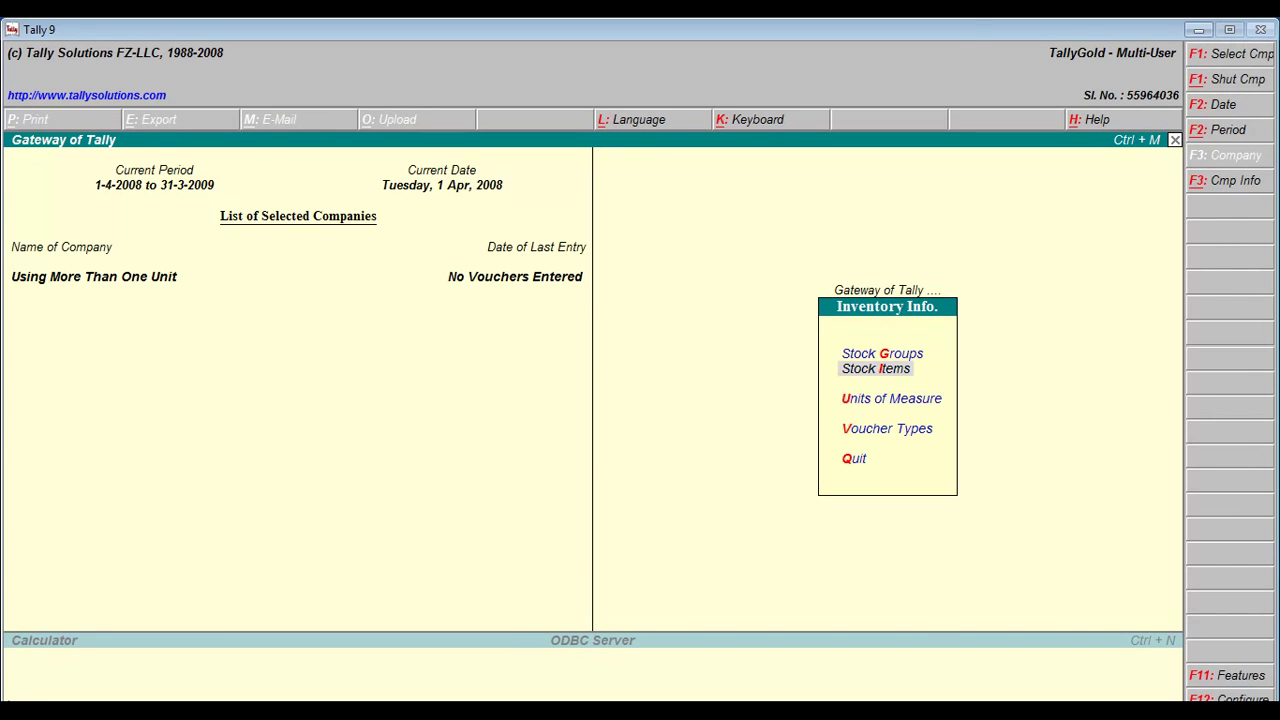
{"action": "key", "text": "Return"}
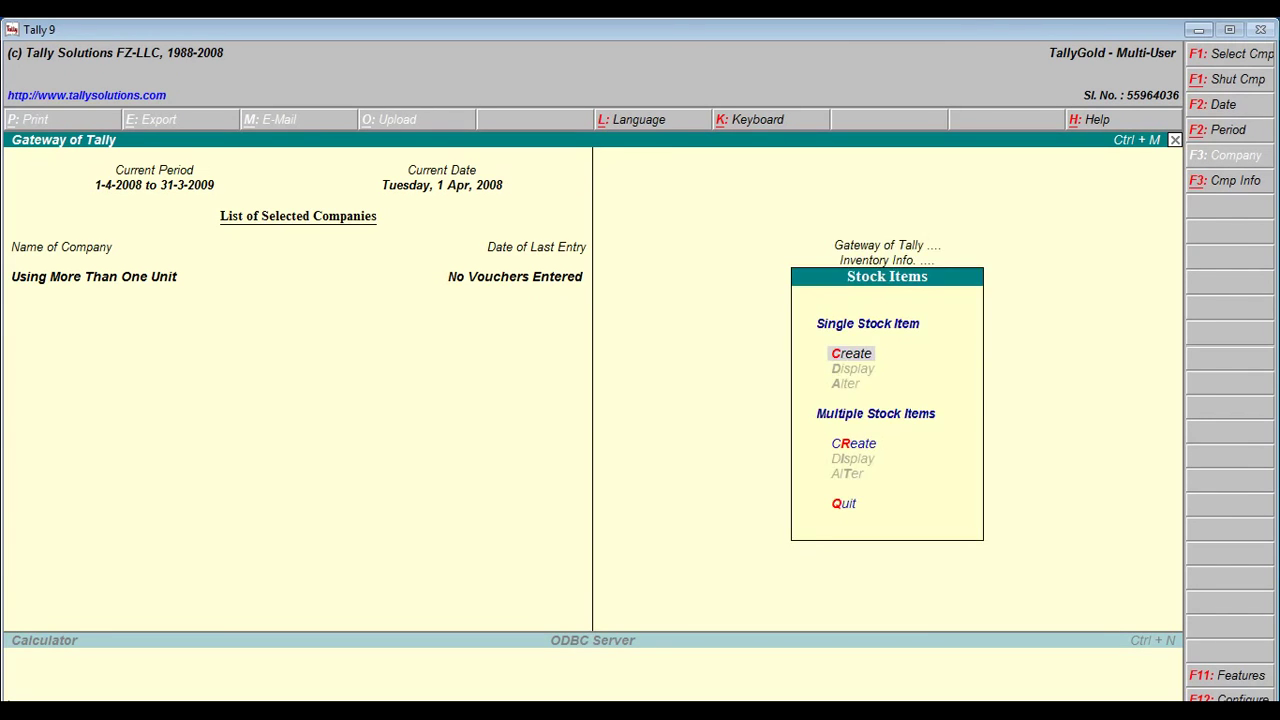
{"action": "key", "text": "Return"}
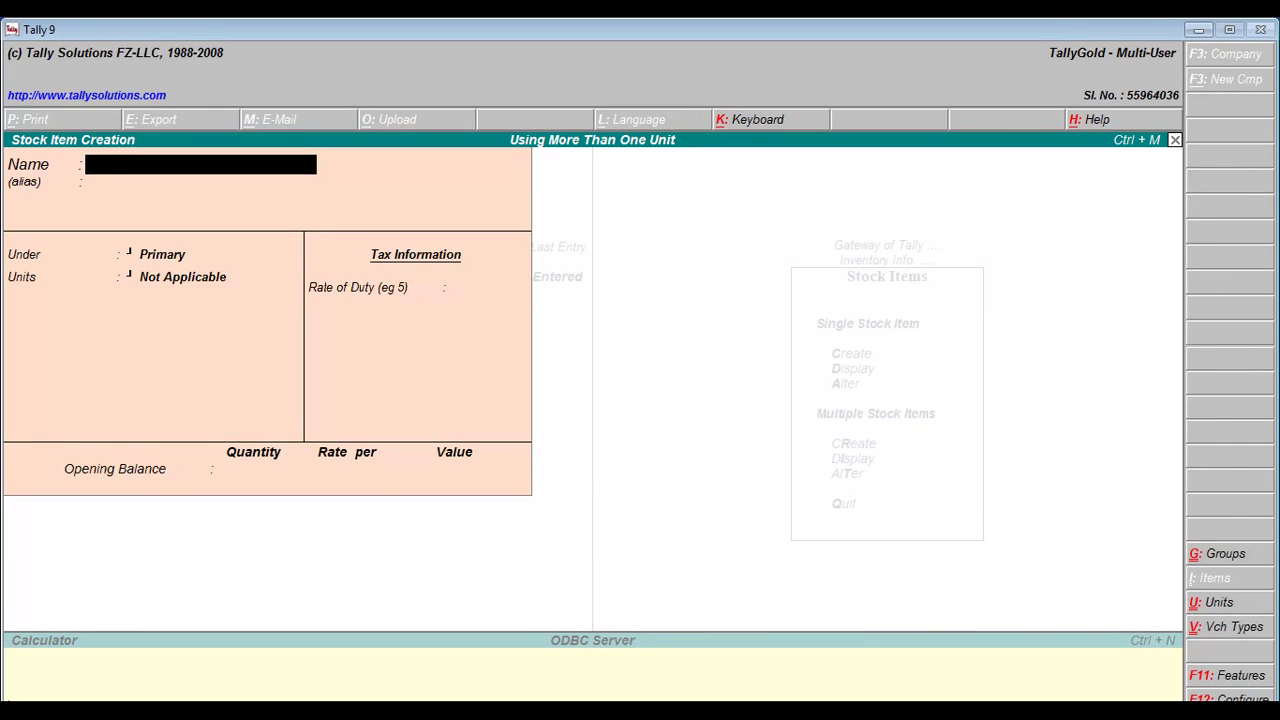
{"action": "type", "text": "Milk 1/2Ltr. bag"}
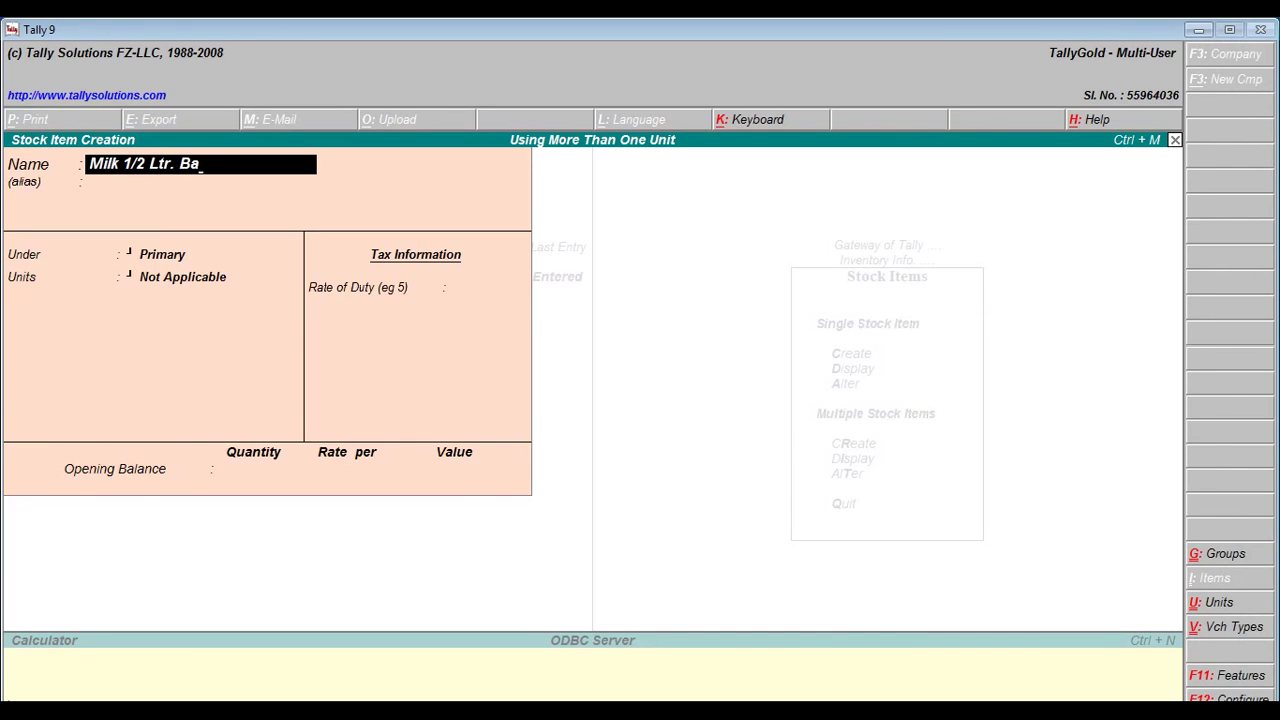
{"action": "key", "text": "Return"}
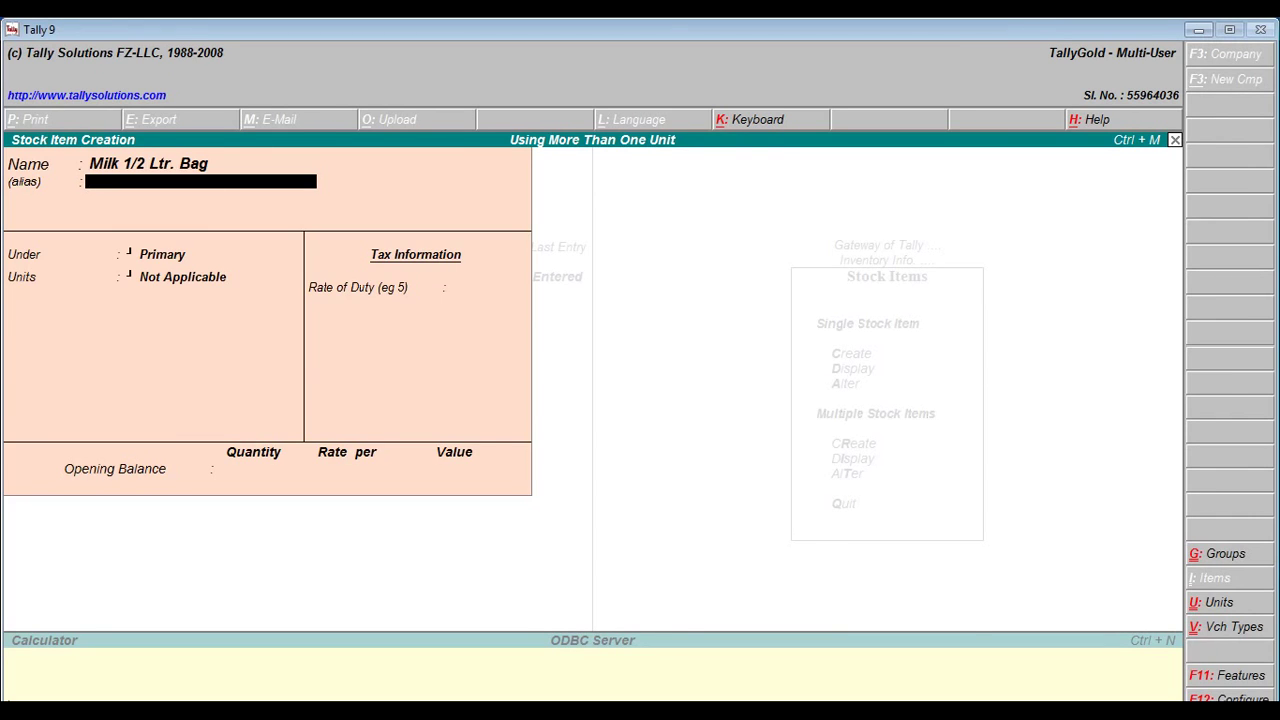
{"action": "key", "text": "Return"}
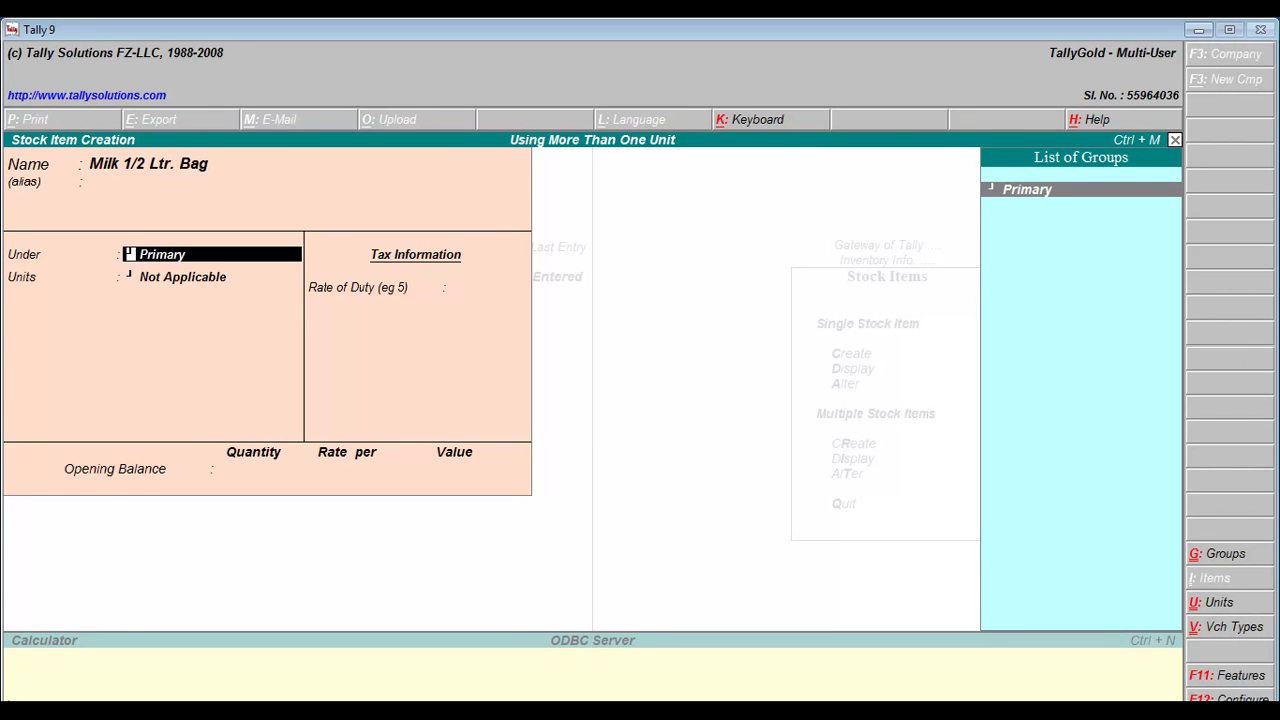
- Keep the stock item under the Primary group, with B (Bag) as its unit and L (Litre) as its alternate unit
{"action": "key", "text": "Return"}
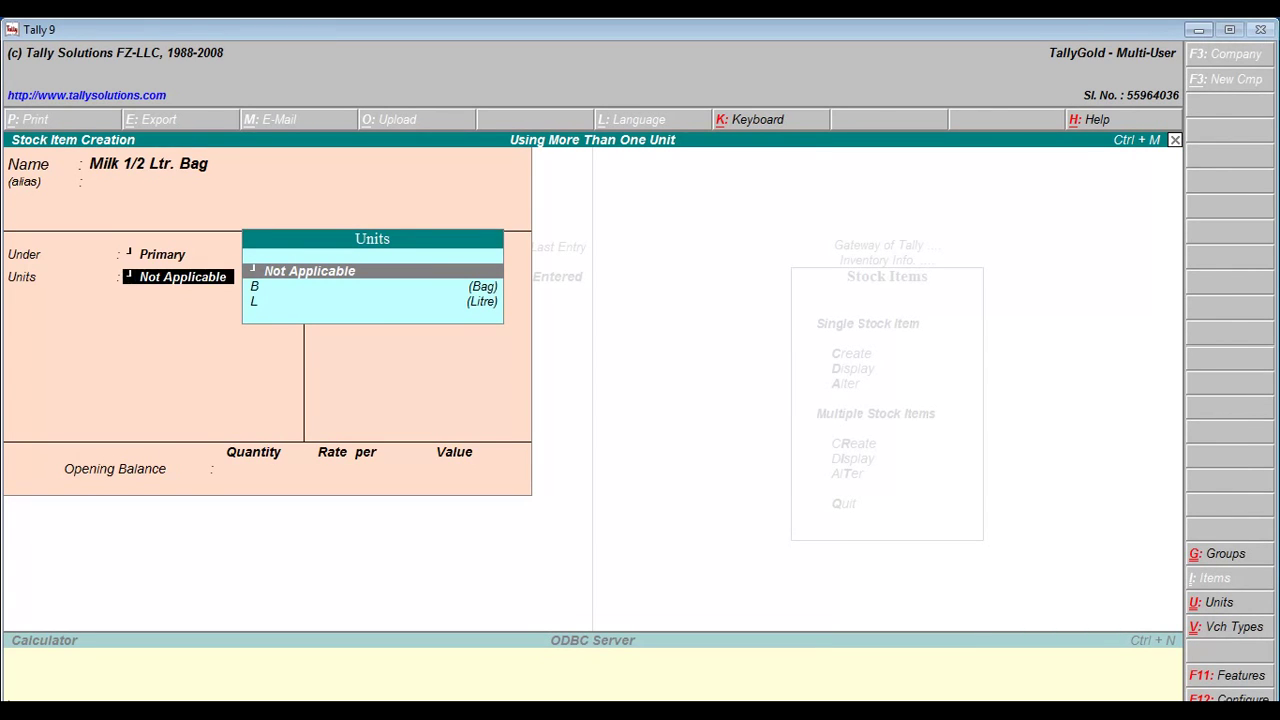
{"action": "left_click", "coordinate": [372, 286]}
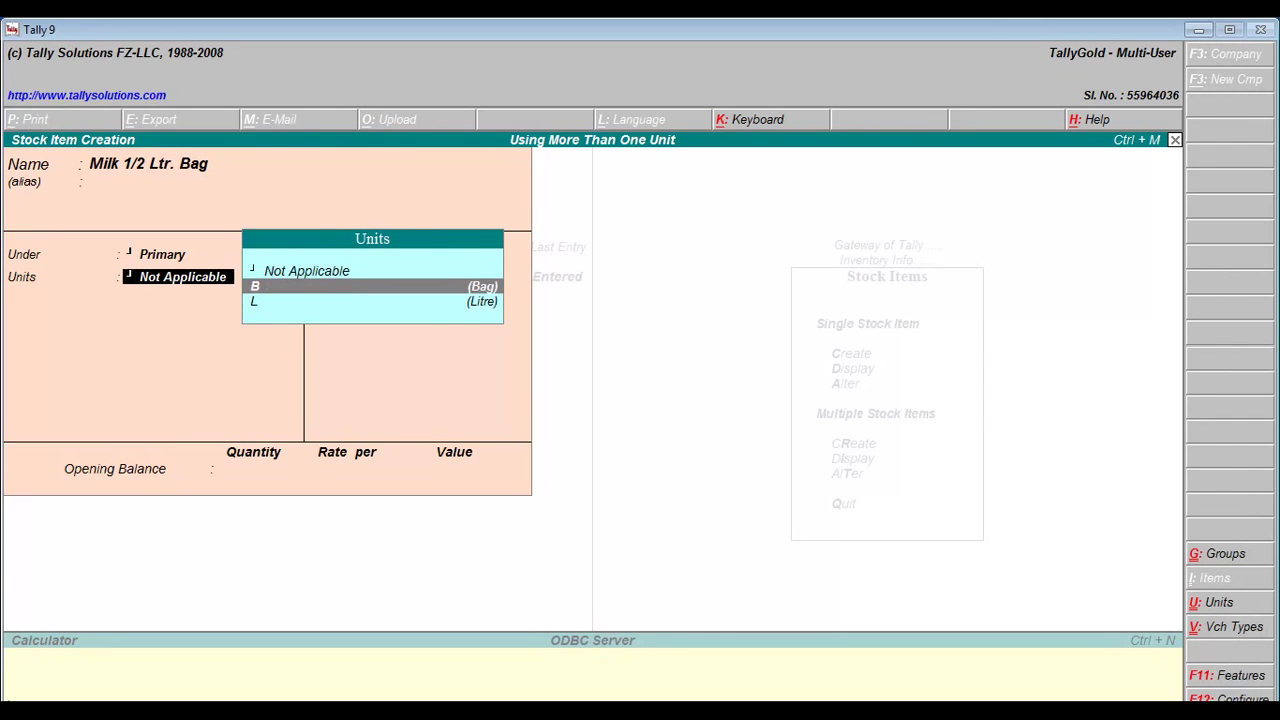
{"action": "key", "text": "Return"}
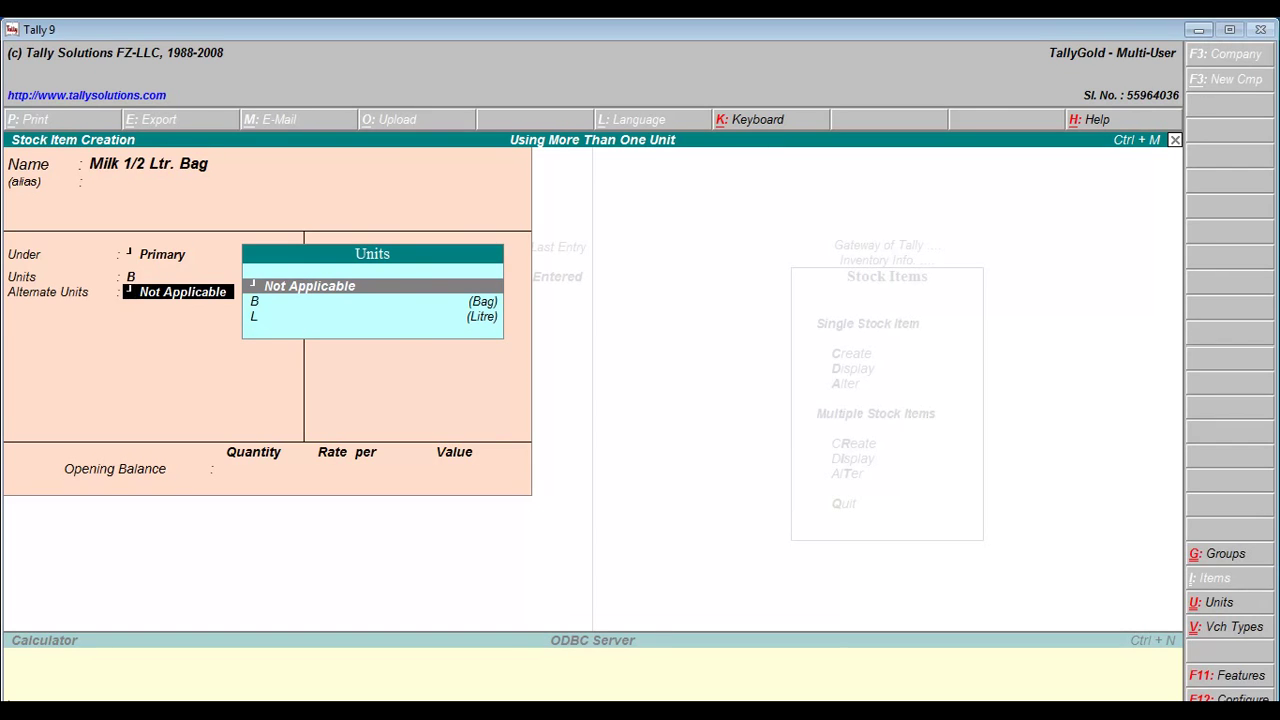
{"action": "key", "text": "Down"}
{"action": "key", "text": "Down"}
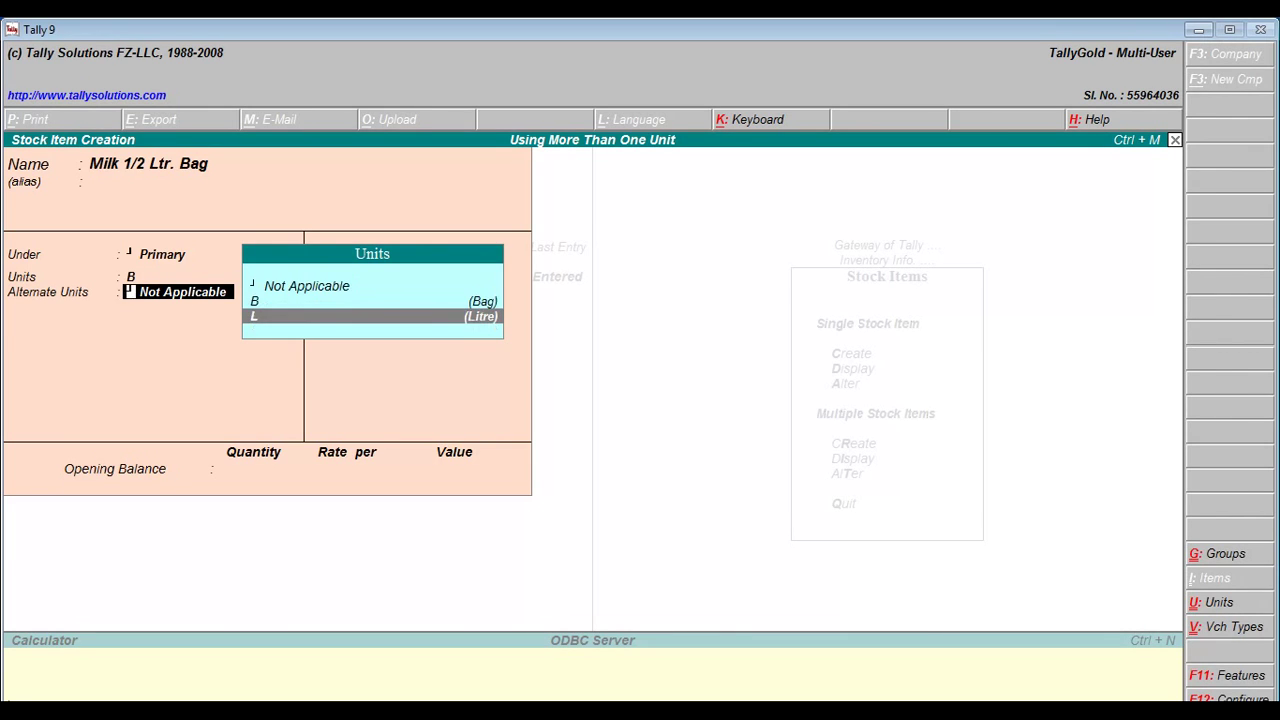
{"action": "key", "text": "Return"}
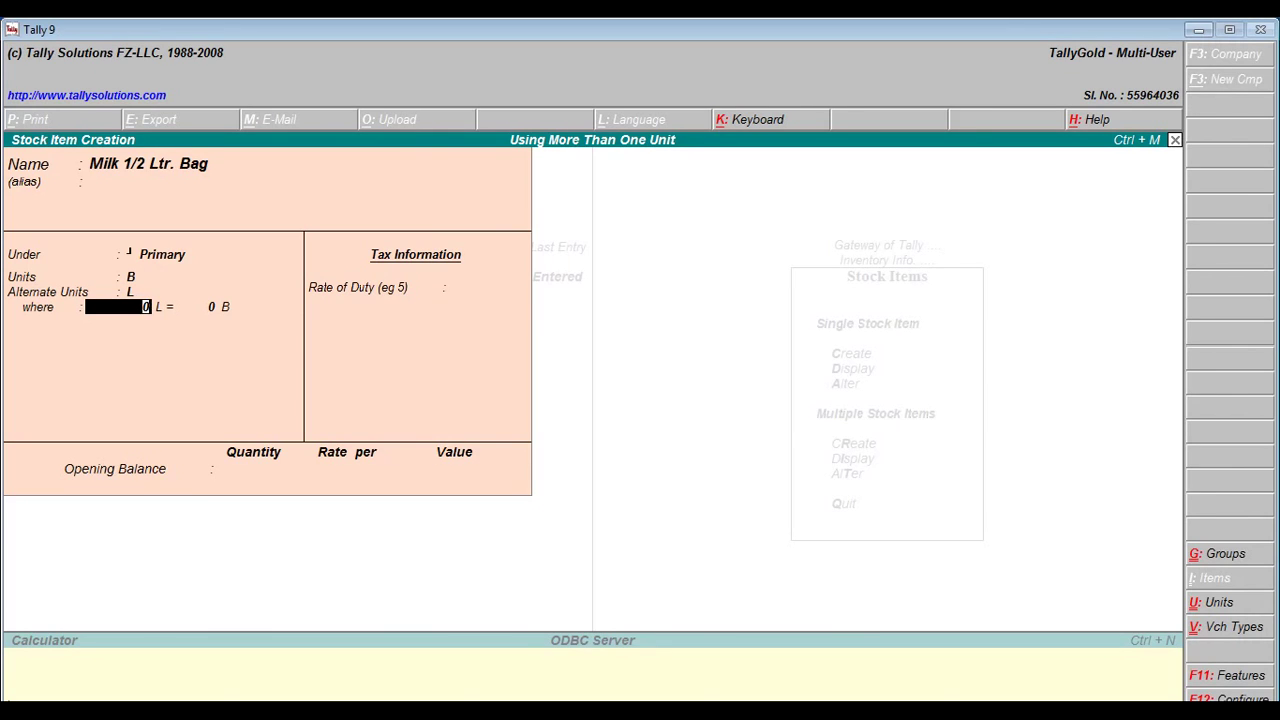
- Define the unit conversion as 1 L = 2 B, save the item without duty rate or opening balance, and return to the Gateway of Tally
{"action": "type", "text": "1"}
{"action": "key", "text": "Return"}
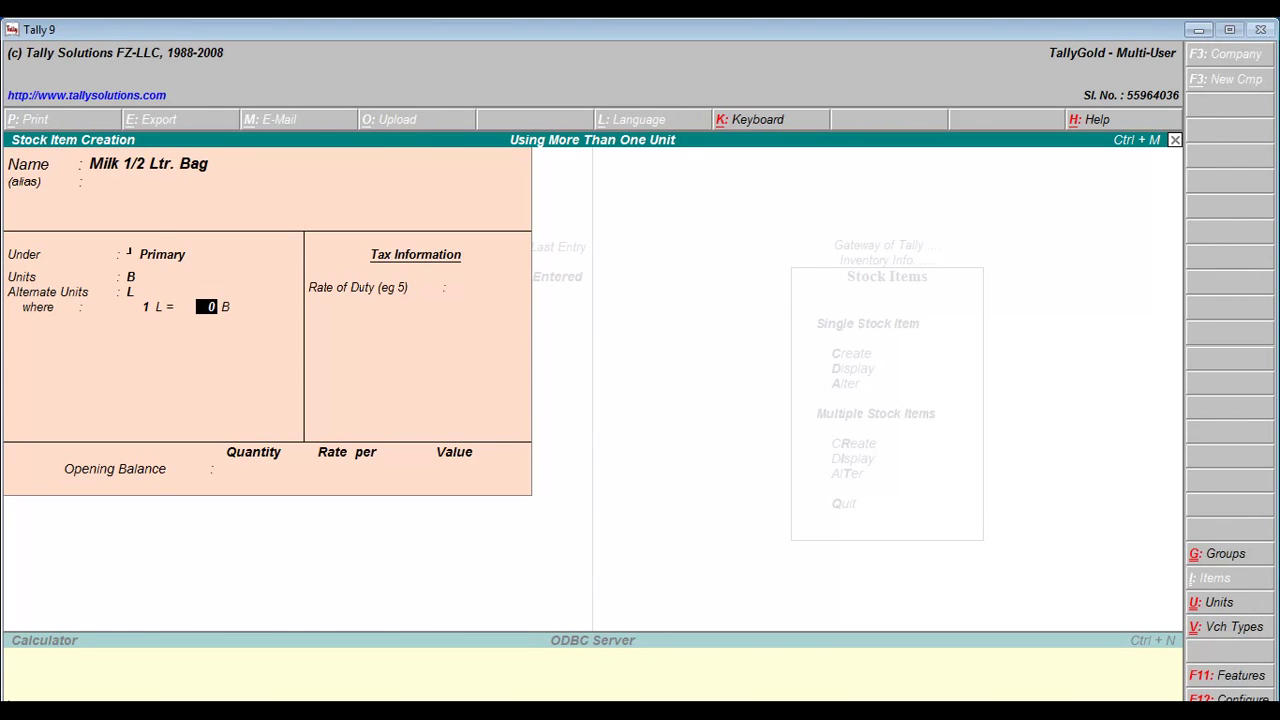
{"action": "type", "text": "2"}
{"action": "key", "text": "Return"}
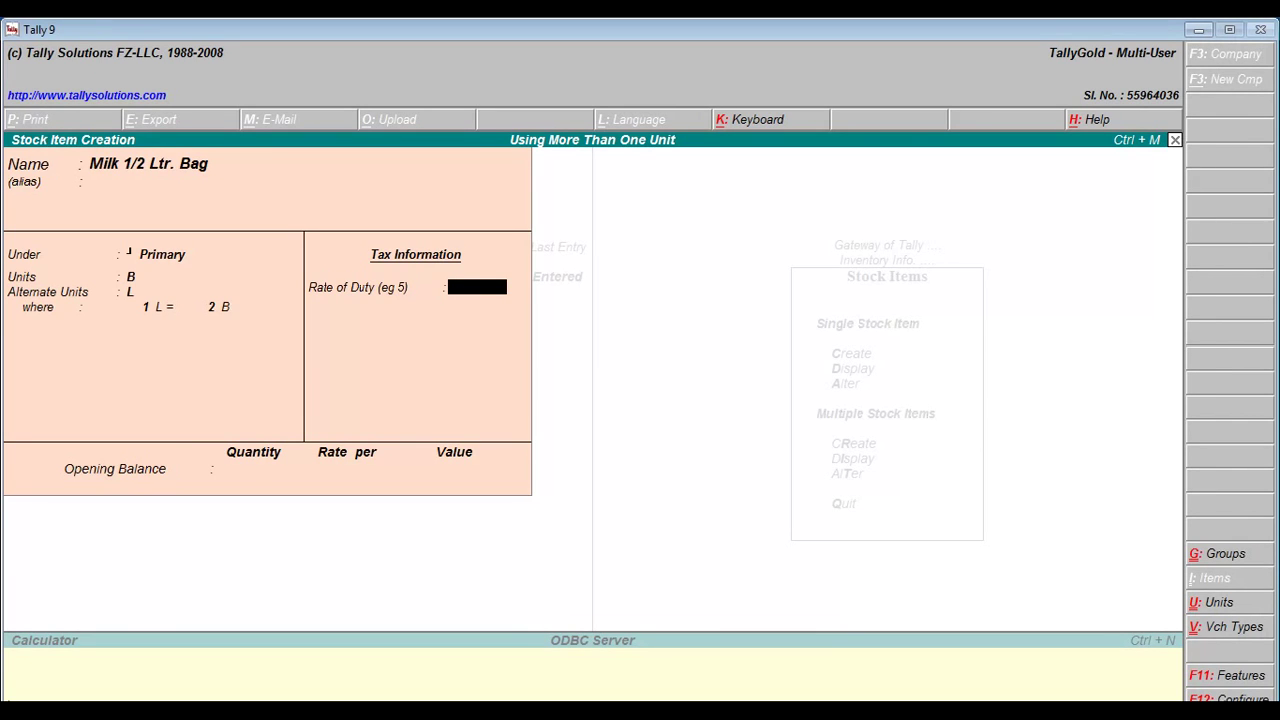
{"action": "key", "text": "Return"}
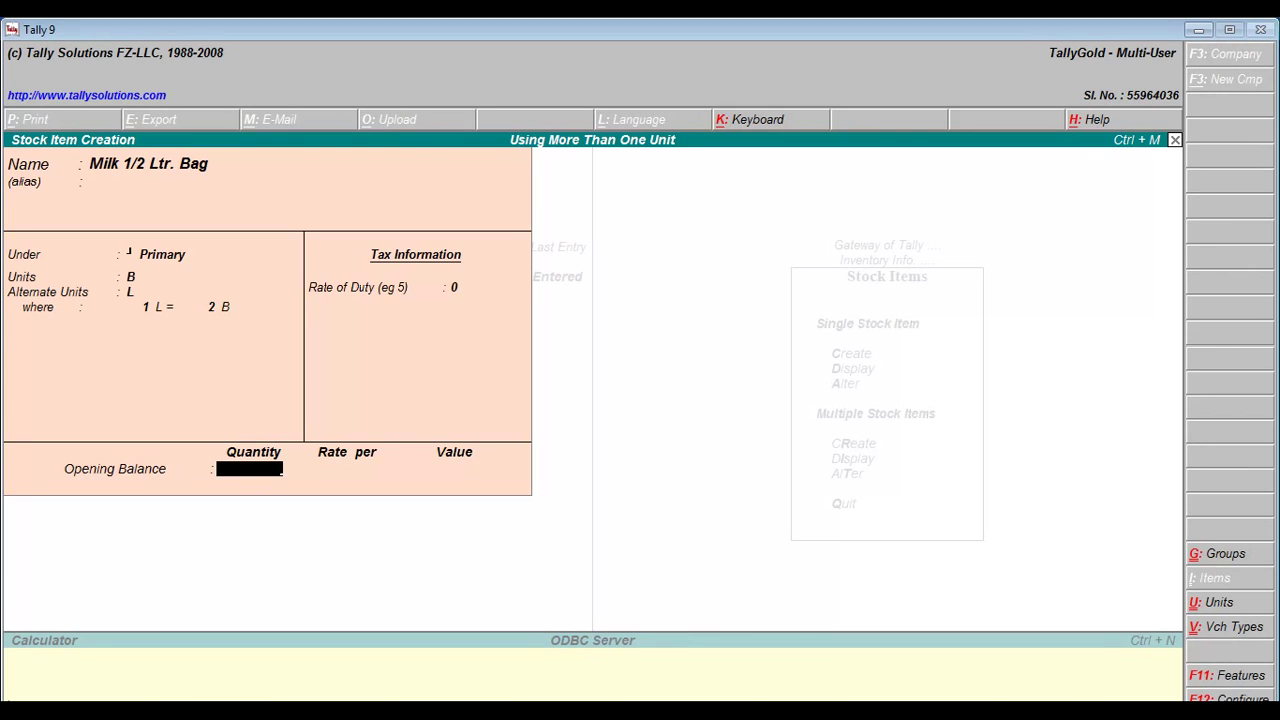
{"action": "key", "text": "Return"}
{"action": "key", "text": "Return"}
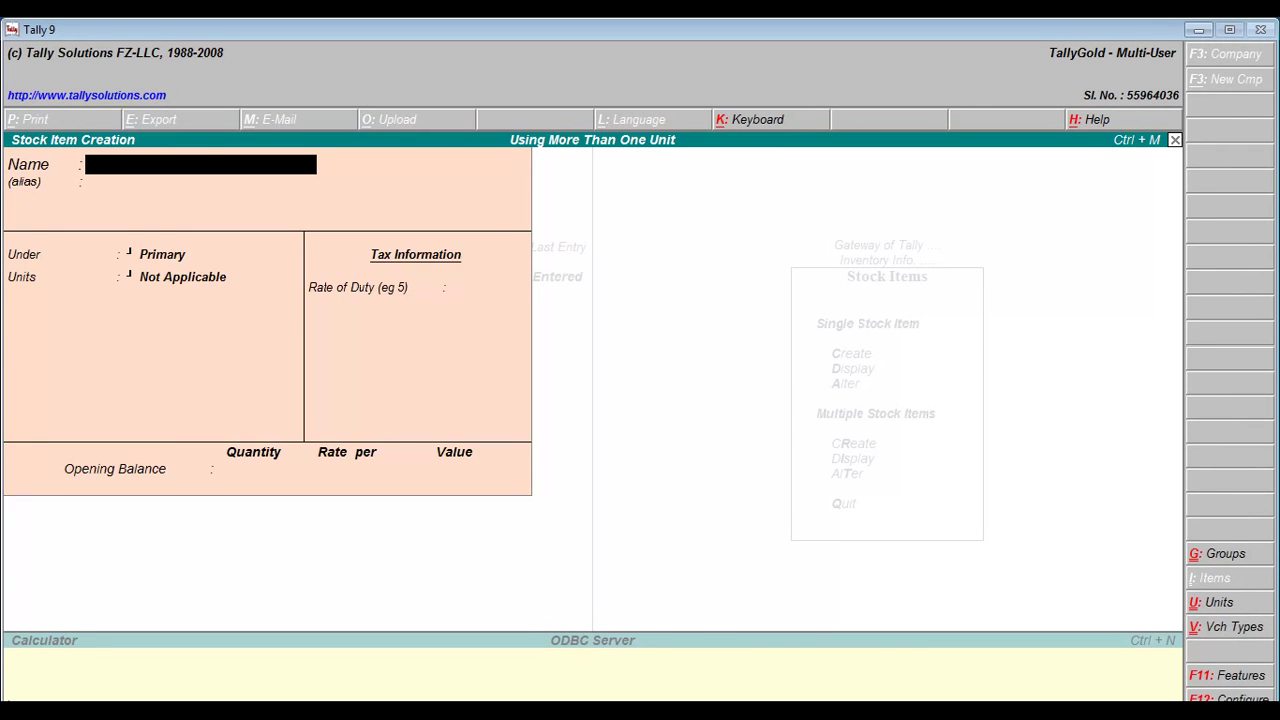
{"action": "key", "text": "Escape"}
{"action": "key", "text": "y"}
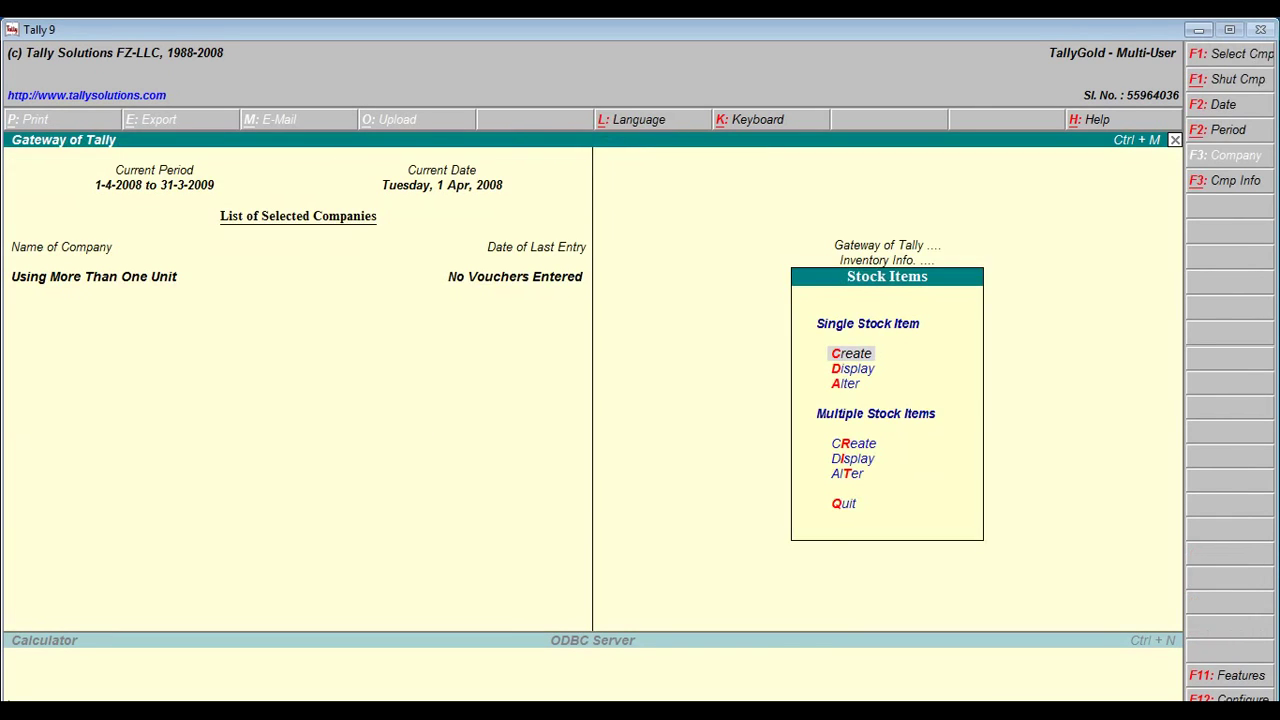
{"action": "key", "text": "Escape"}
{"action": "key", "text": "Escape"}
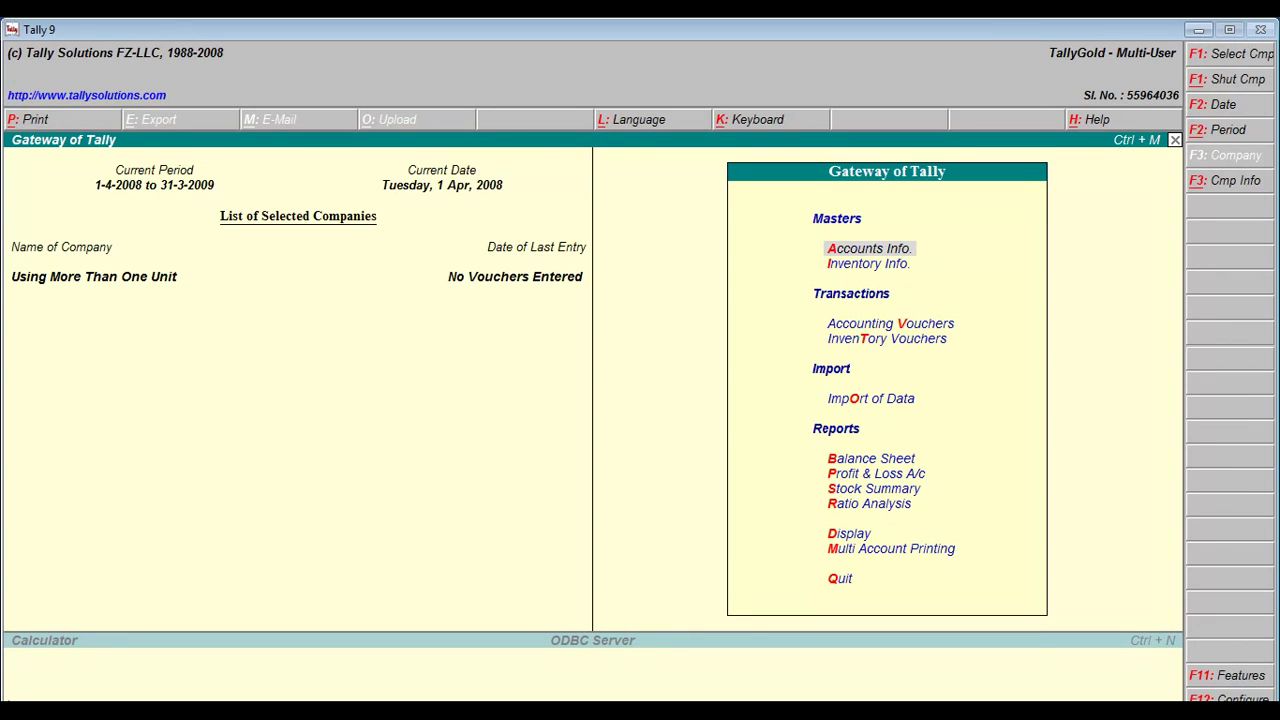
- Start a purchase voucher with no reference, Milky Corner as the party account and Purchase A/c as the purchase ledger
{"action": "key", "text": "Down"}
{"action": "key", "text": "Down"}
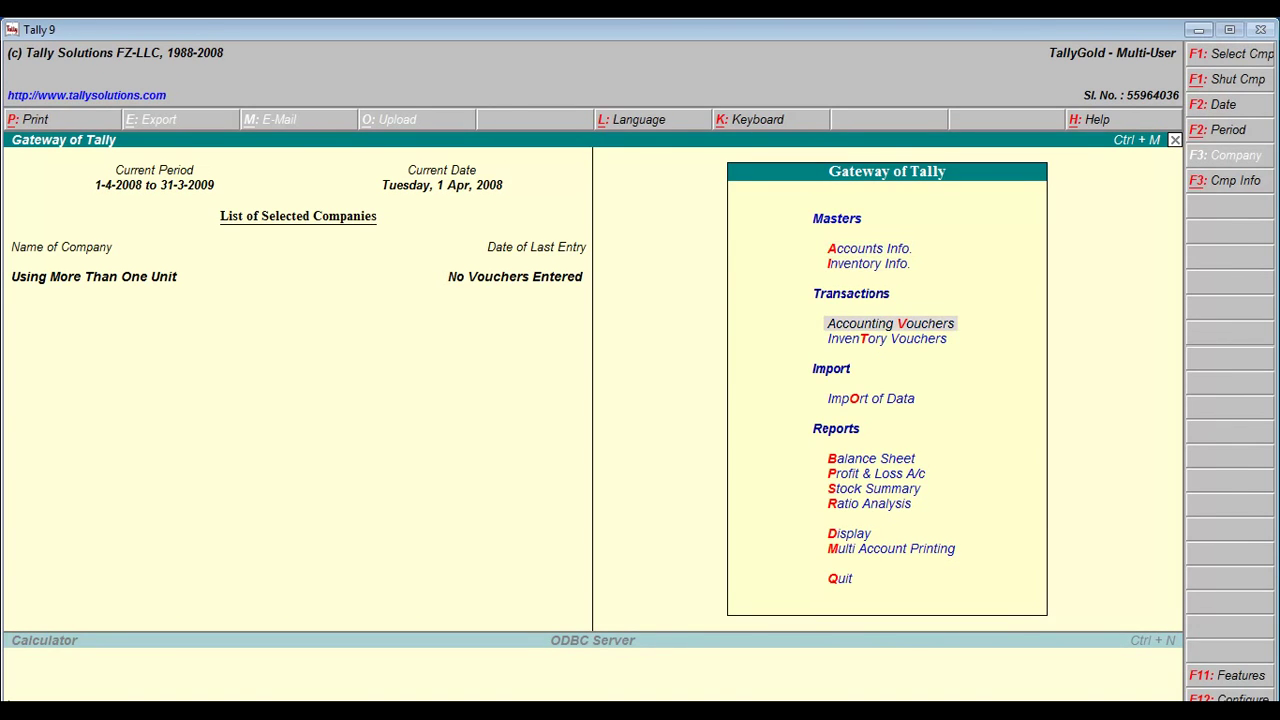
{"action": "key", "text": "Return"}
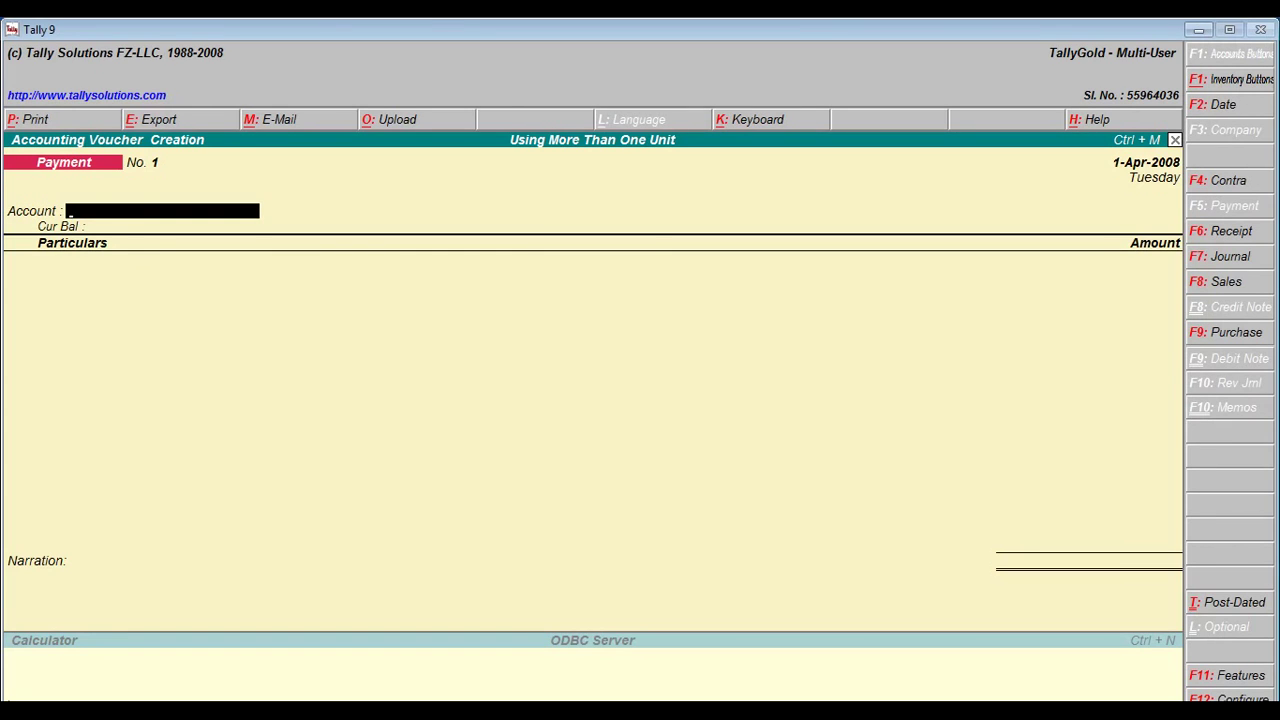
{"action": "key", "text": "F9"}
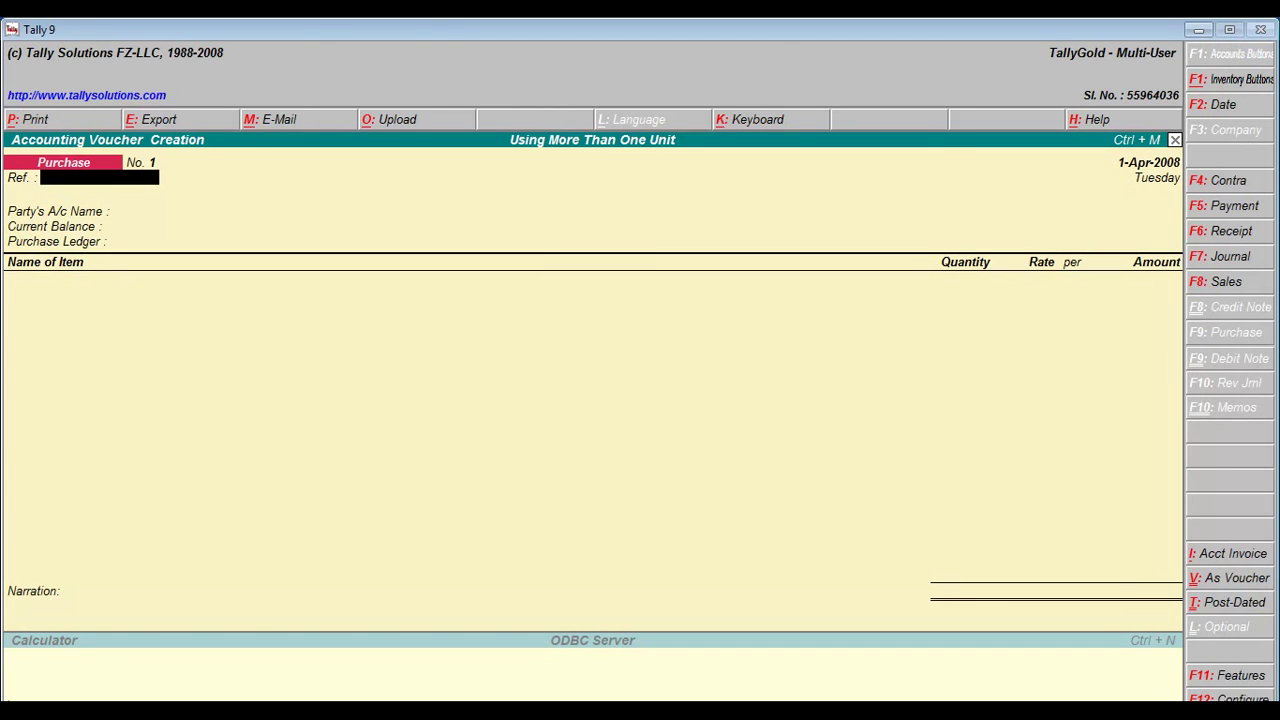
{"action": "key", "text": "Return"}
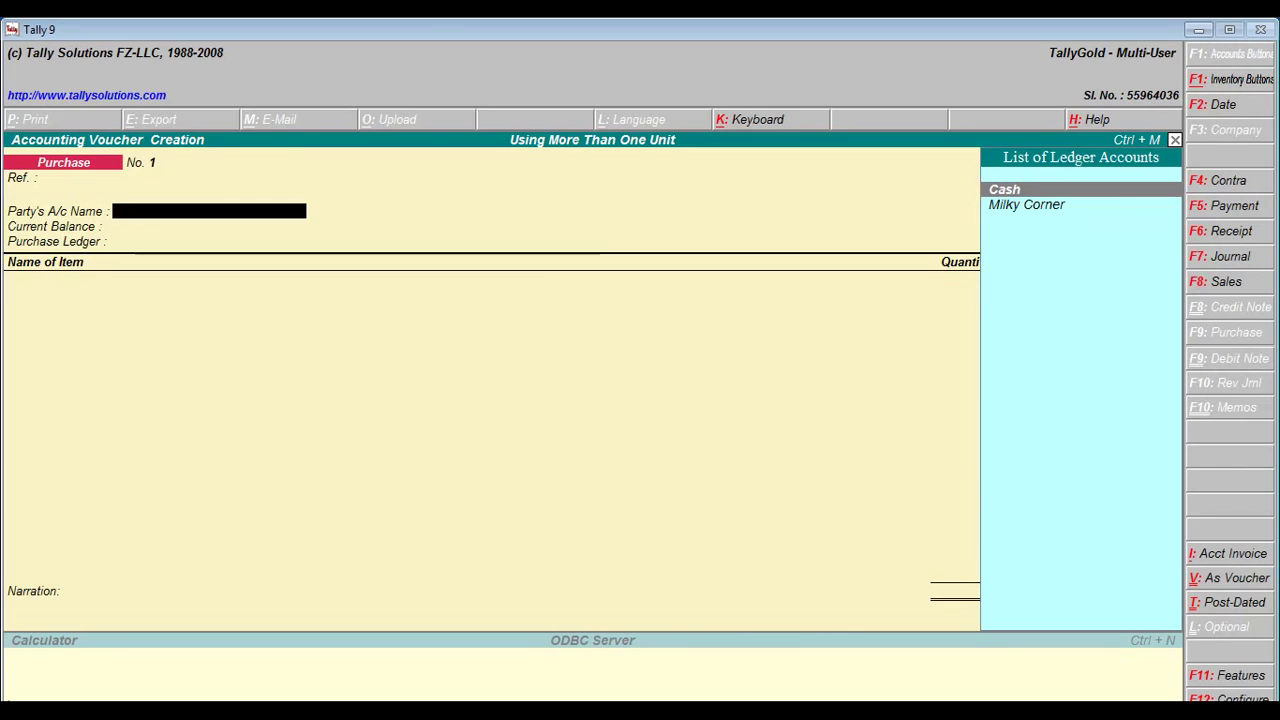
{"action": "left_click", "coordinate": [1029, 204]}
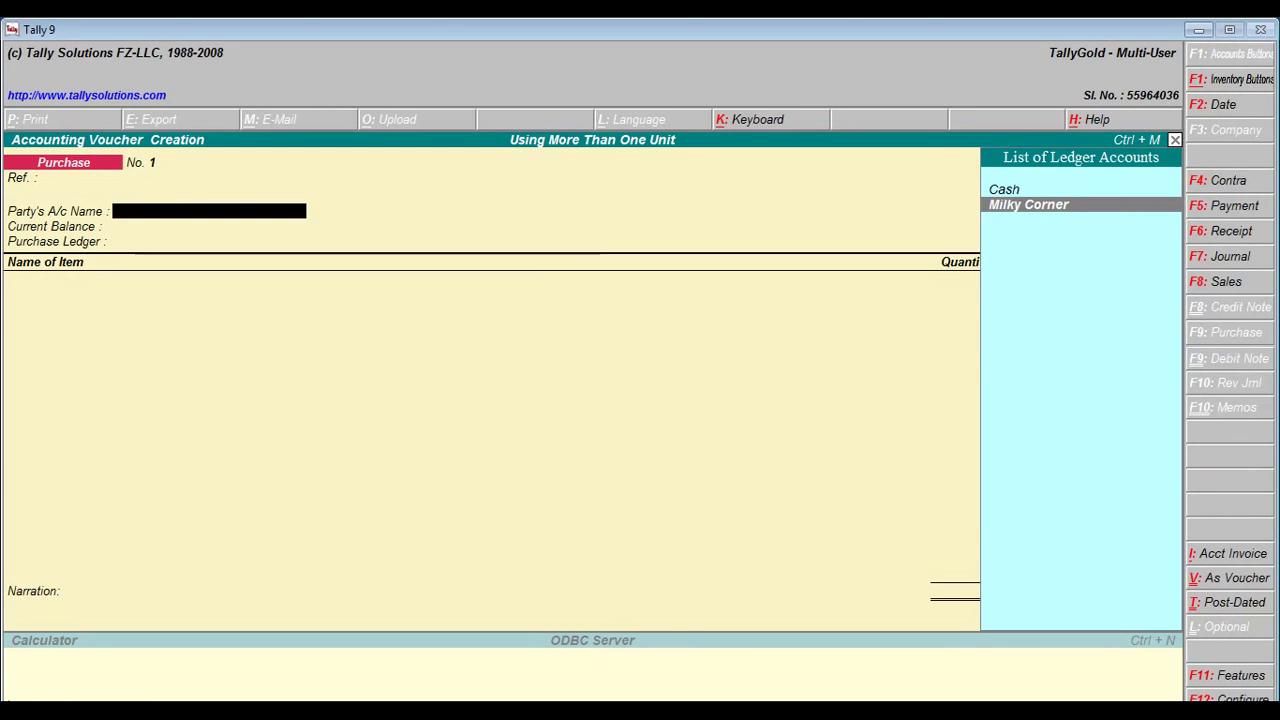
{"action": "key", "text": "Return"}
{"action": "key", "text": "Return"}
{"action": "key", "text": "Return"}
{"action": "key", "text": "Return"}
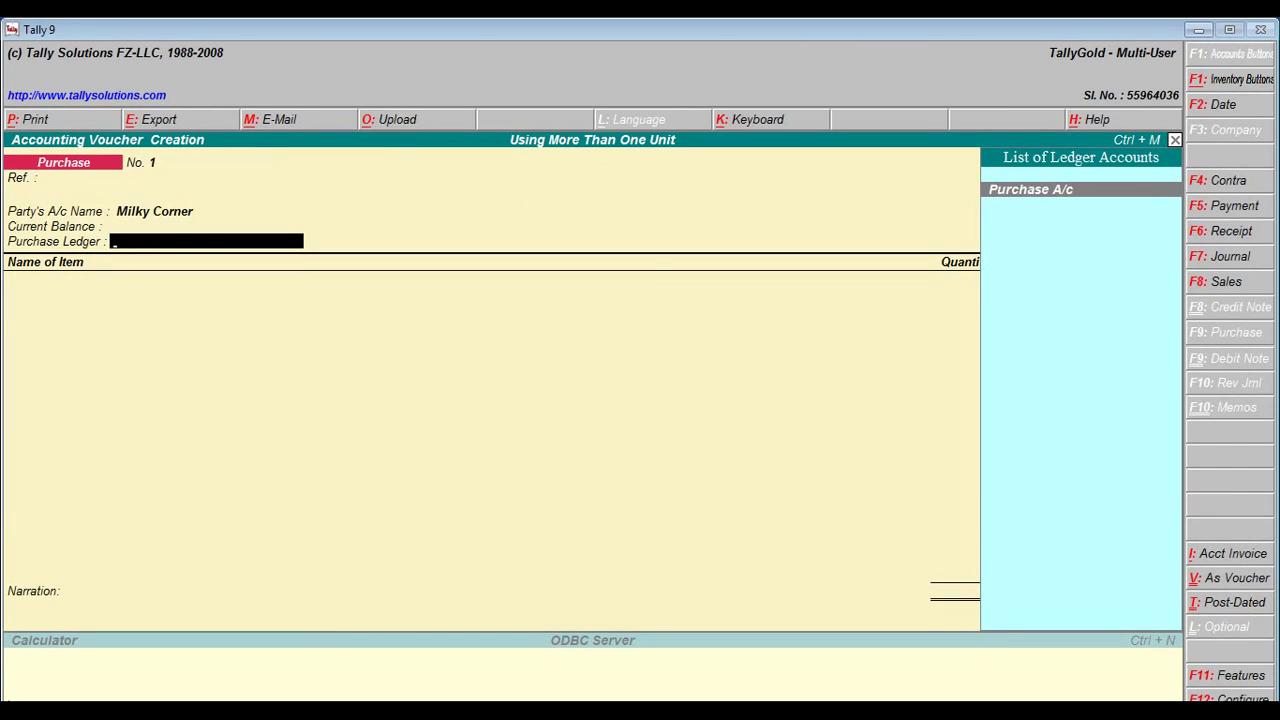
{"action": "key", "text": "Return"}
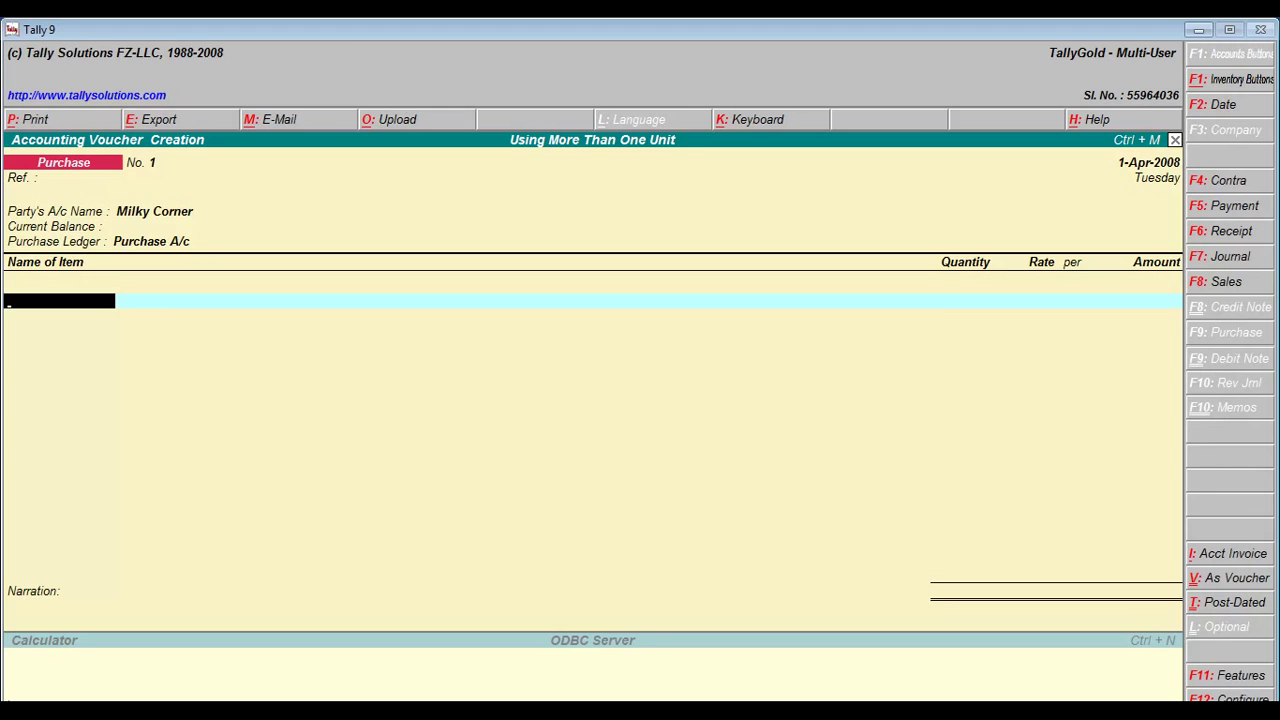
- Enter Milk 1/2 Ltr. Bag on the purchase voucher with a quantity of 100 bags at a rate of 10.00 per bag
{"action": "type", "text": "M"}
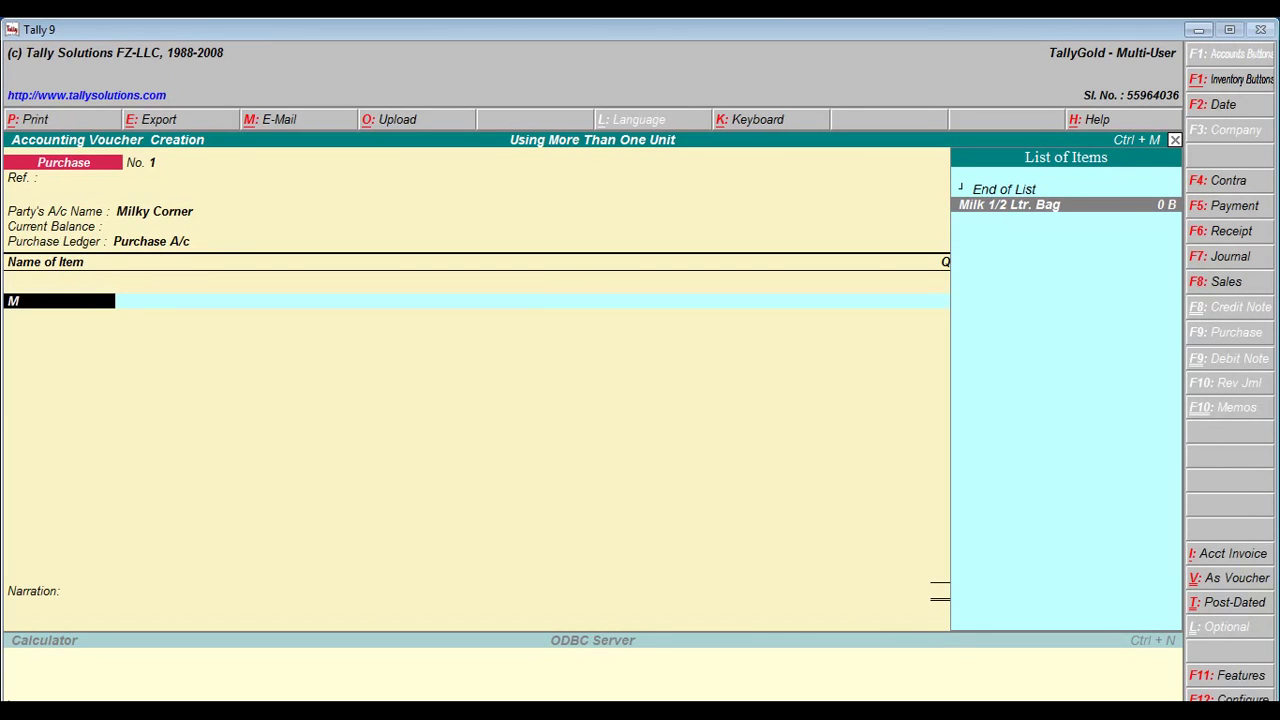
{"action": "key", "text": "Return"}
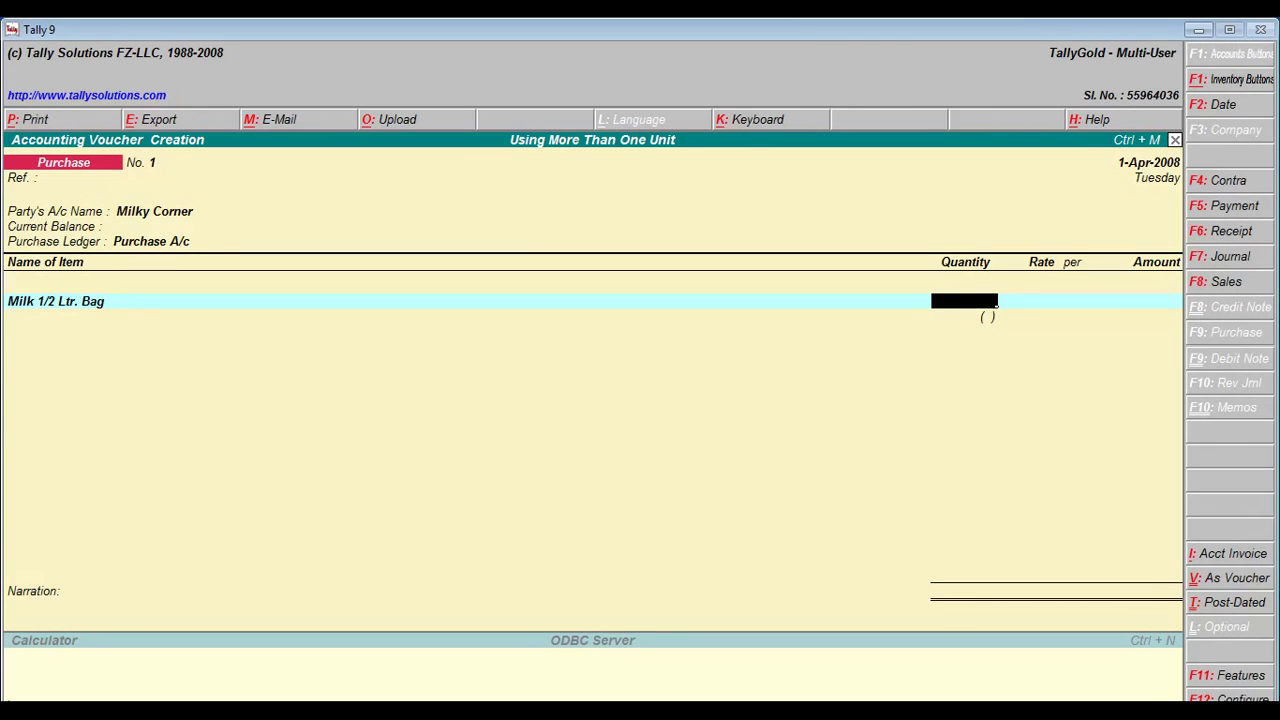
{"action": "type", "text": "100"}
{"action": "key", "text": "Return"}
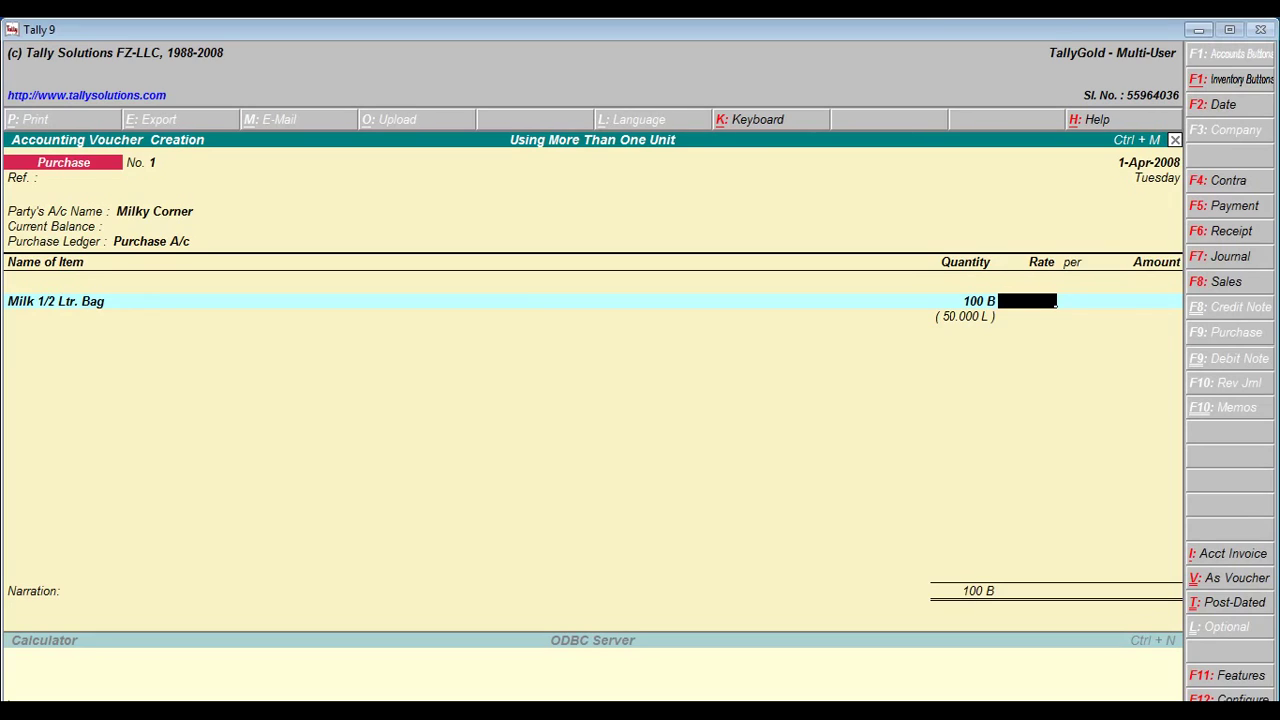
{"action": "type", "text": "0"}
{"action": "key", "text": "Return"}
{"action": "key", "text": "Return"}
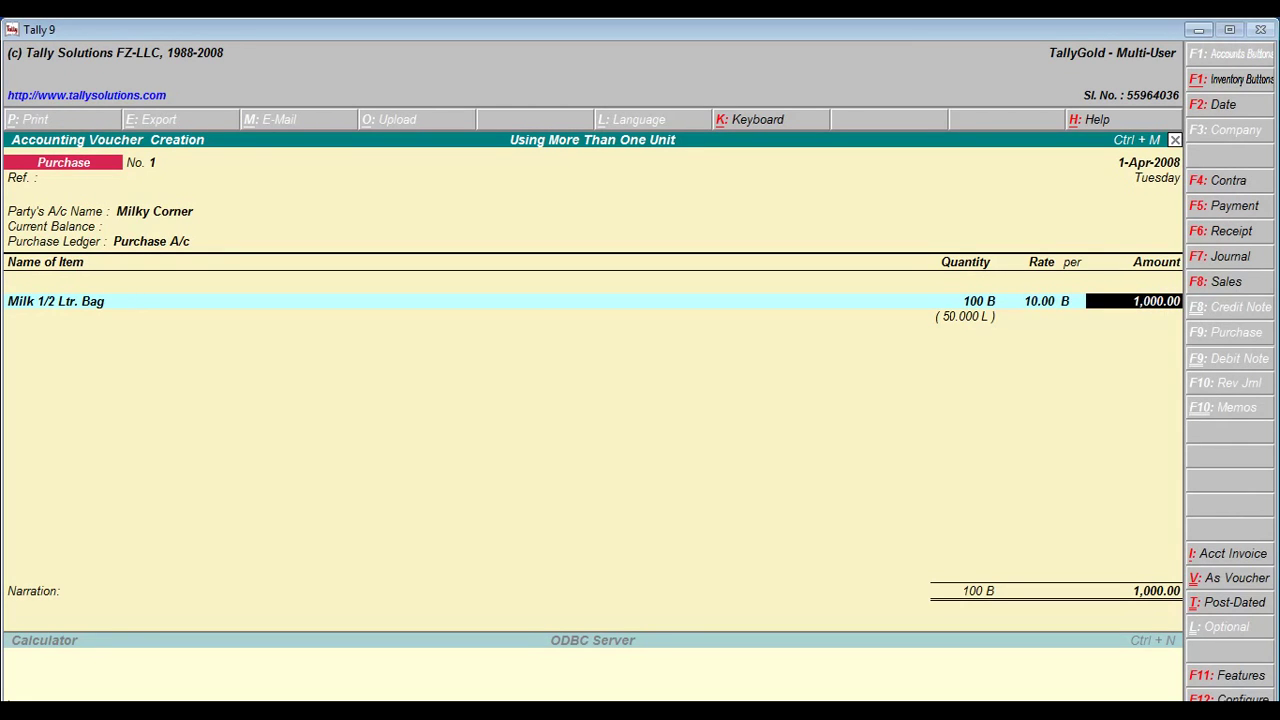
{"action": "key", "text": "Return"}
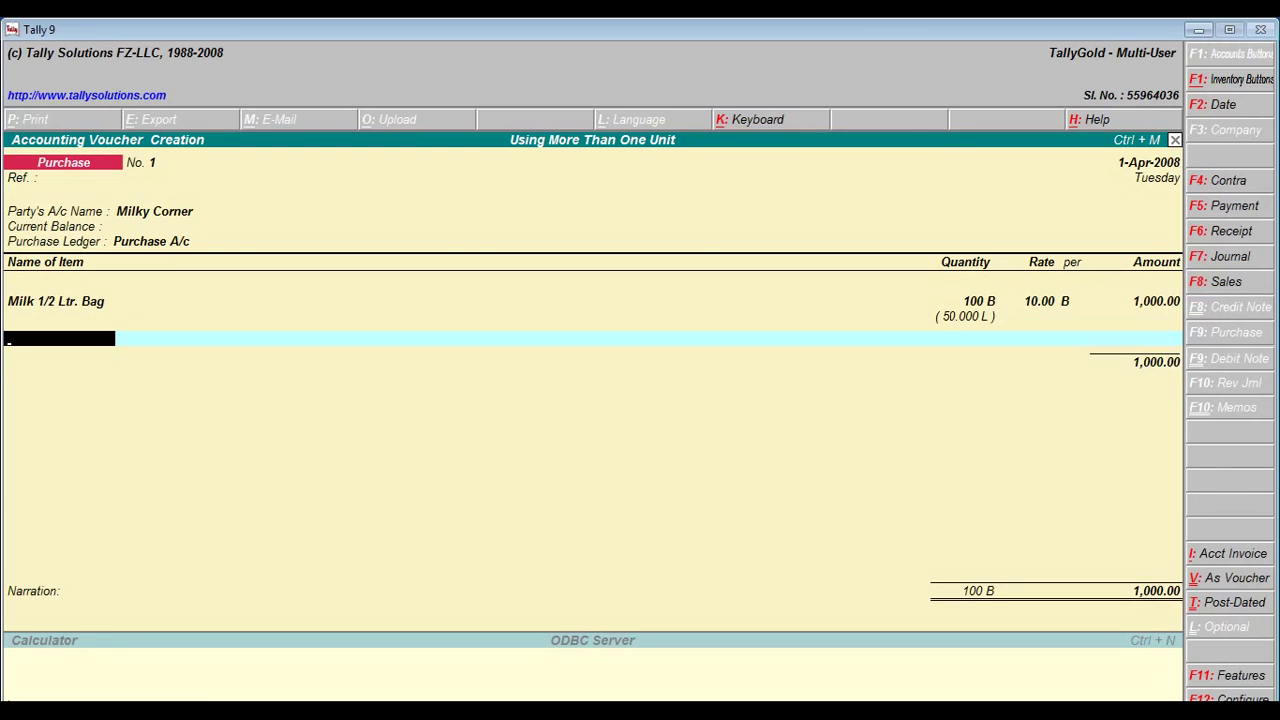
- End the purchase voucher's item list, leave the narration blank and accept the voucher
{"action": "key", "text": "Return"}
{"action": "key", "text": "Return"}
{"action": "key", "text": "Return"}
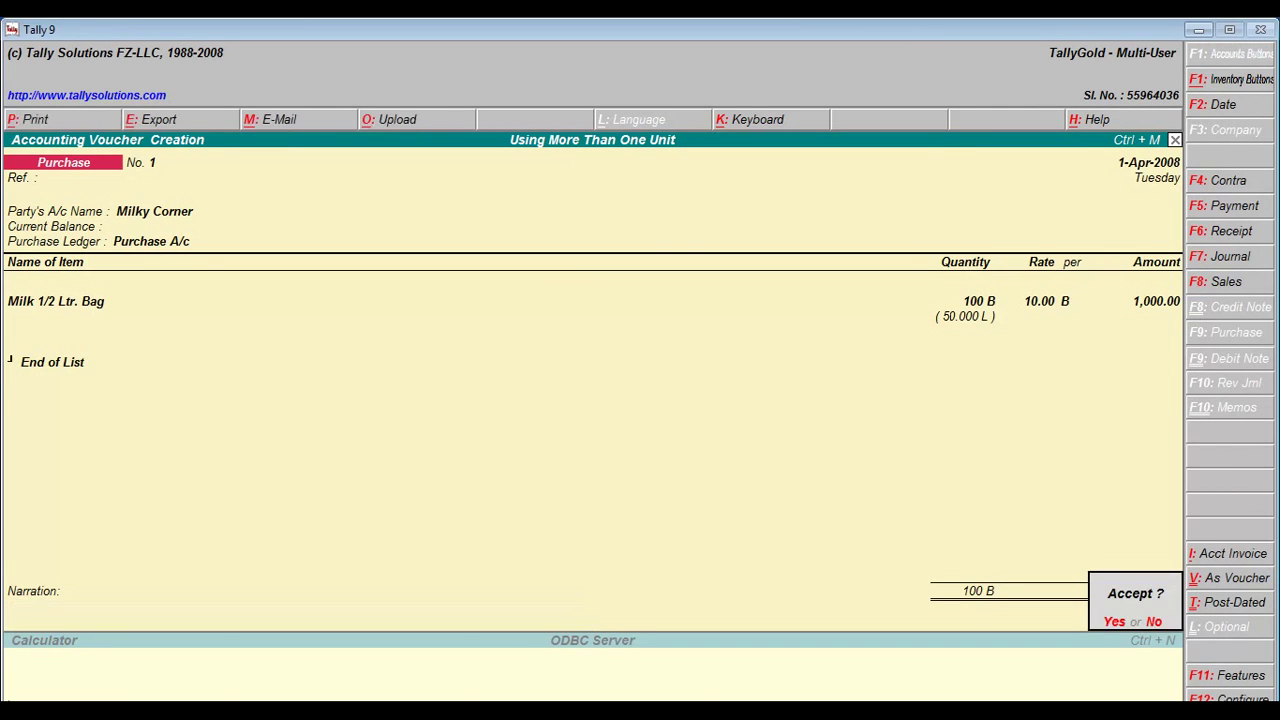
{"action": "key", "text": "y"}
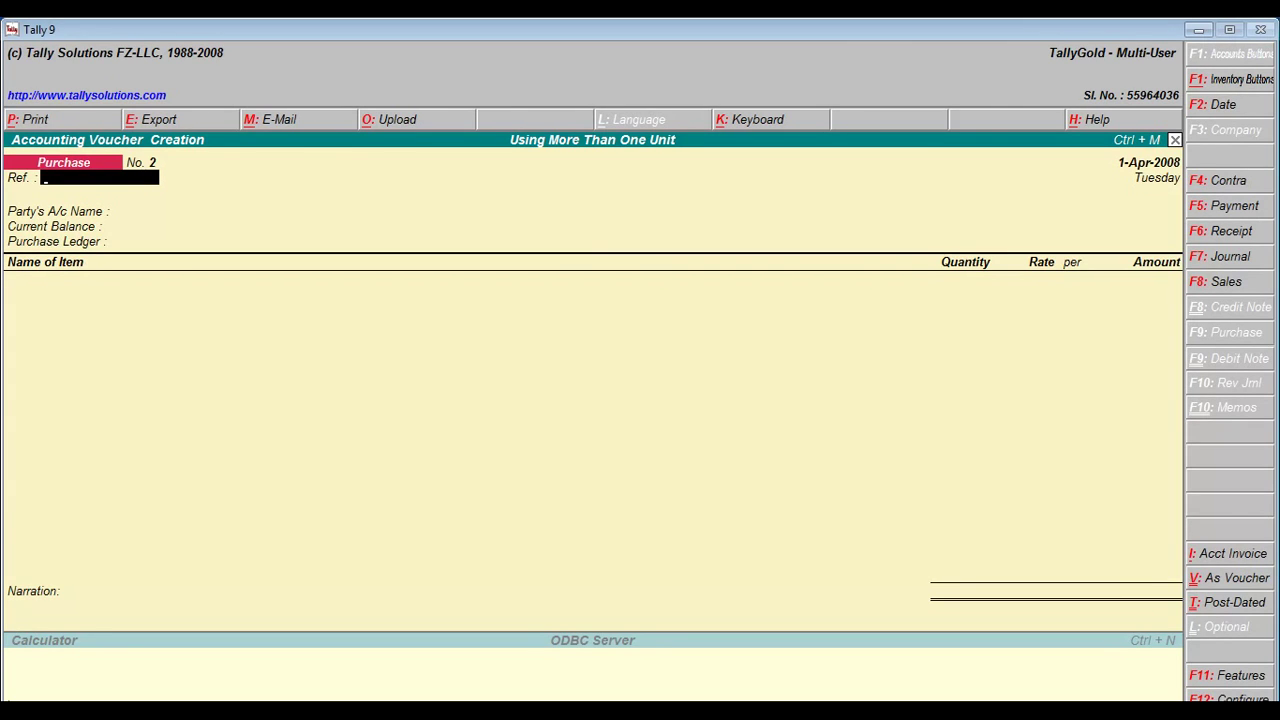
- Set the voucher date to 2-4-2008 and switch to a sales voucher
{"action": "key", "text": "F2"}
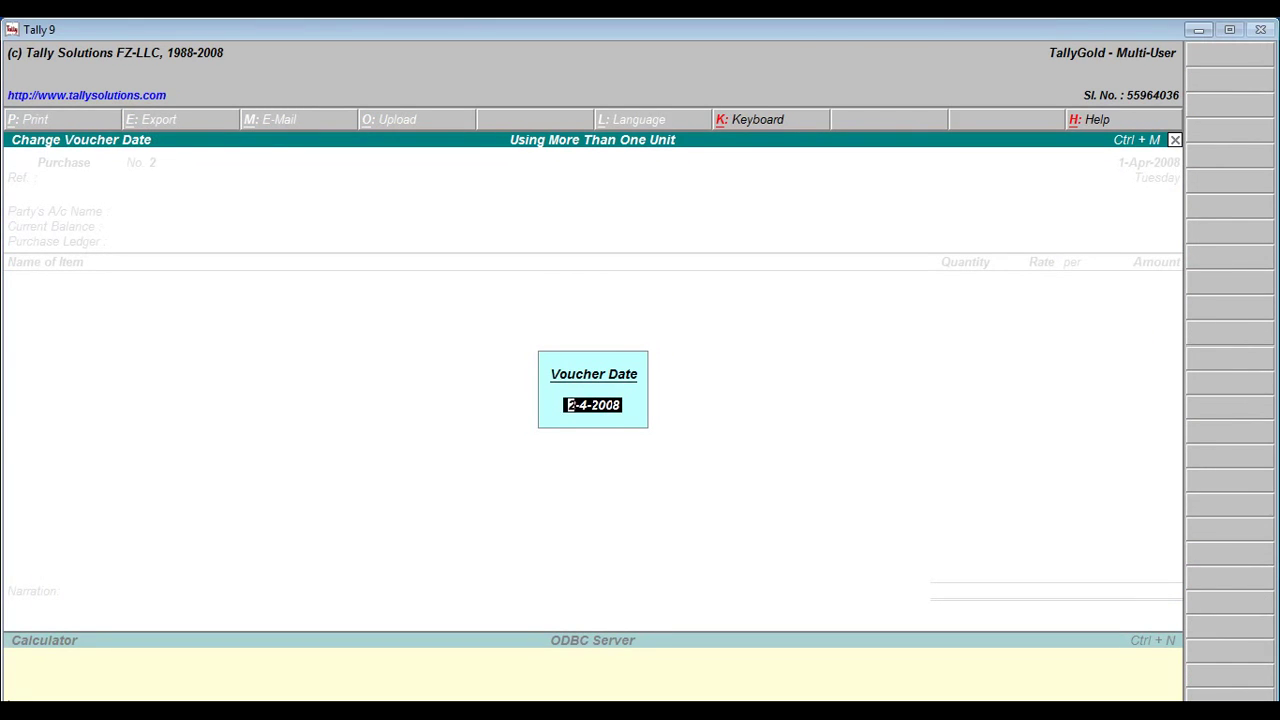
{"action": "key", "text": "Return"}
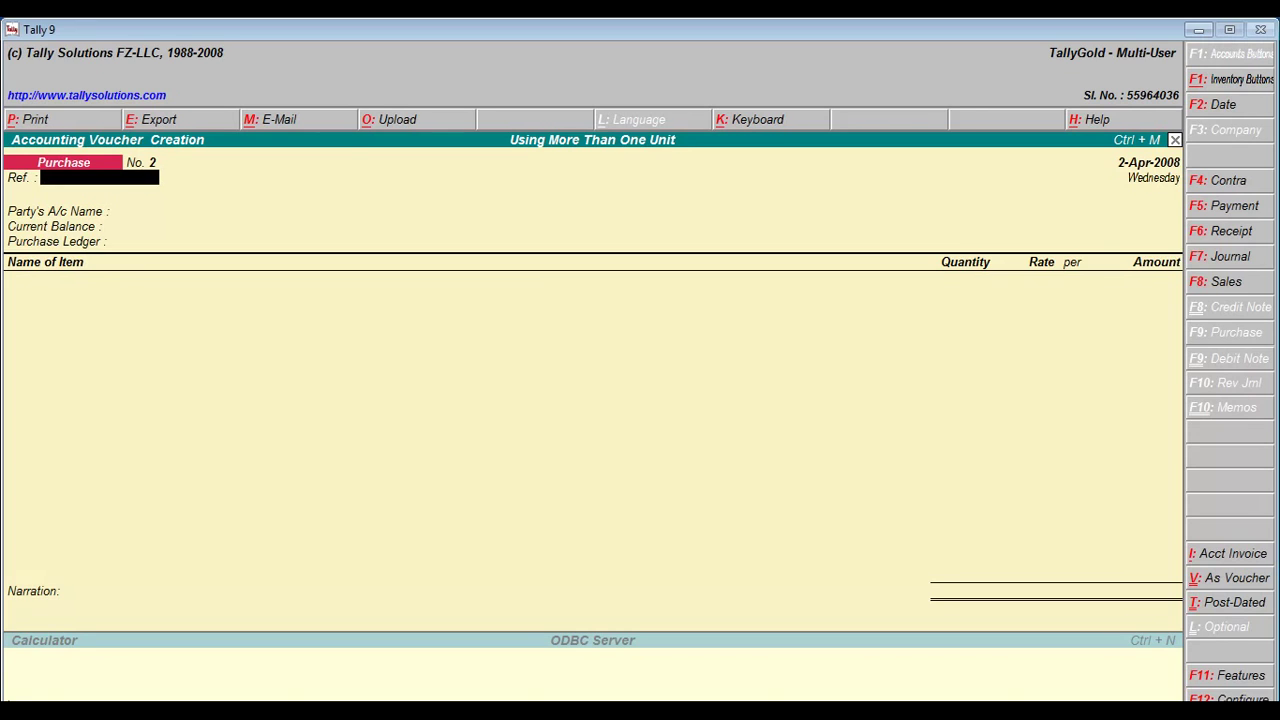
{"action": "key", "text": "F8"}
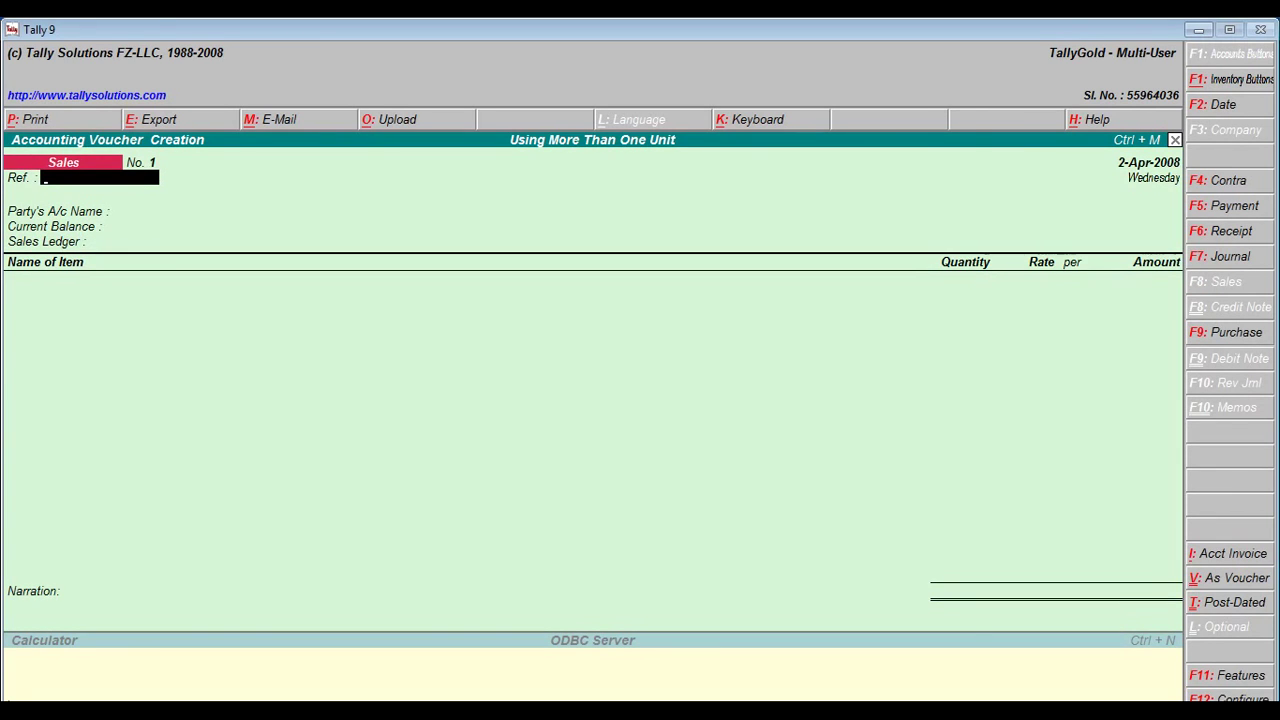
- Choose Cash as the sales voucher's party account, leave the reference and party details at their defaults, and select Sales A/c as the sales ledger
{"action": "key", "text": "Return"}
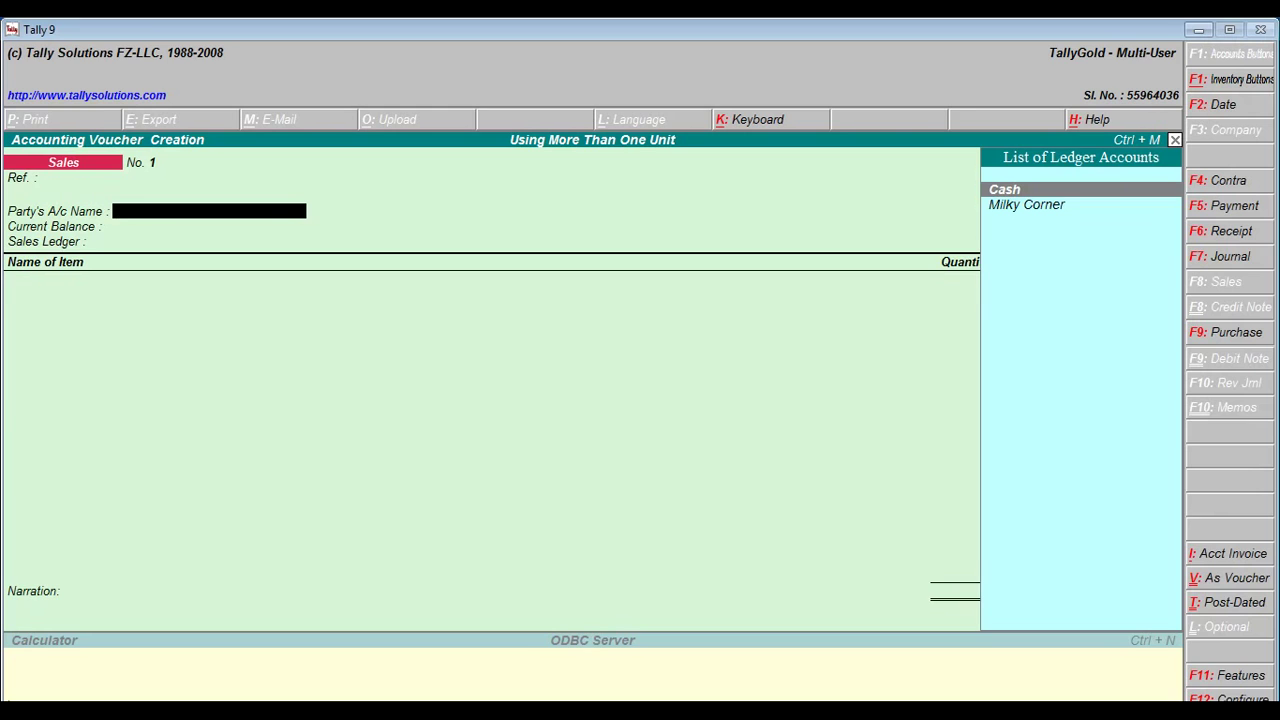
{"action": "key", "text": "Return"}
{"action": "key", "text": "Return"}
{"action": "key", "text": "Return"}
{"action": "key", "text": "Return"}
{"action": "key", "text": "Return"}
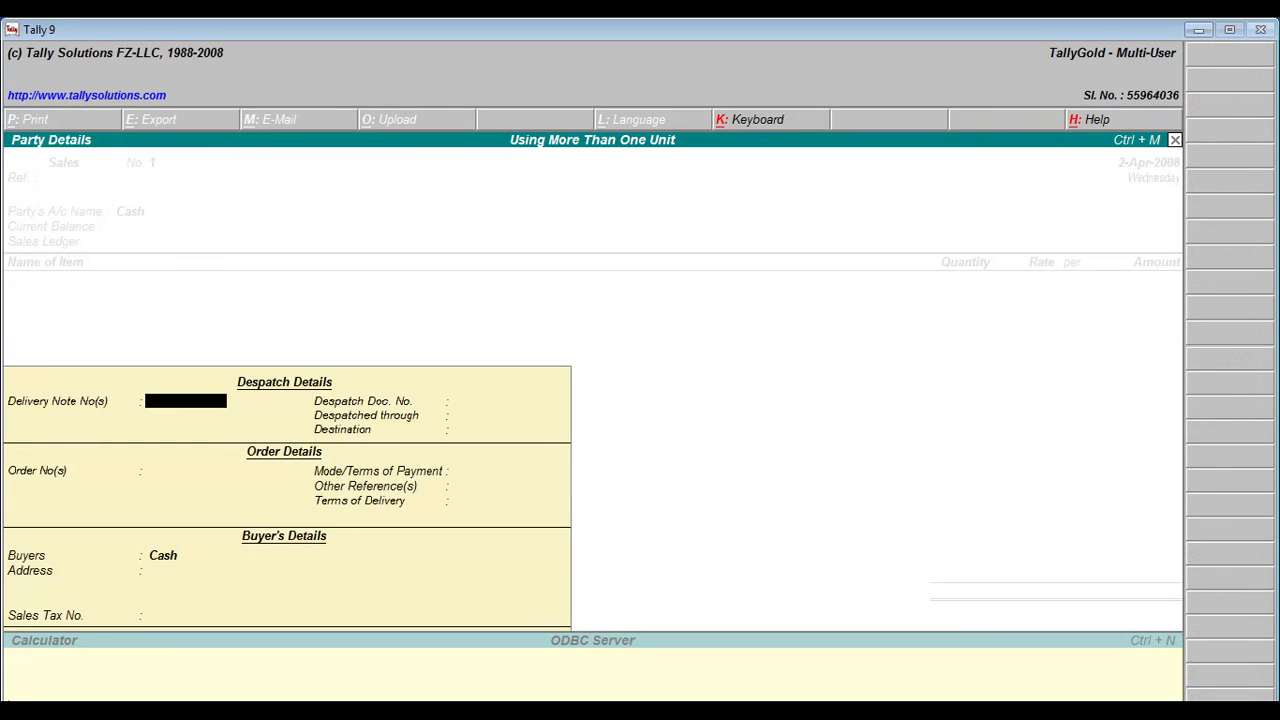
{"action": "key", "text": "Return"}
{"action": "key", "text": "Return"}
{"action": "key", "text": "Return"}
{"action": "key", "text": "Return"}
{"action": "key", "text": "Return"}
{"action": "key", "text": "Return"}
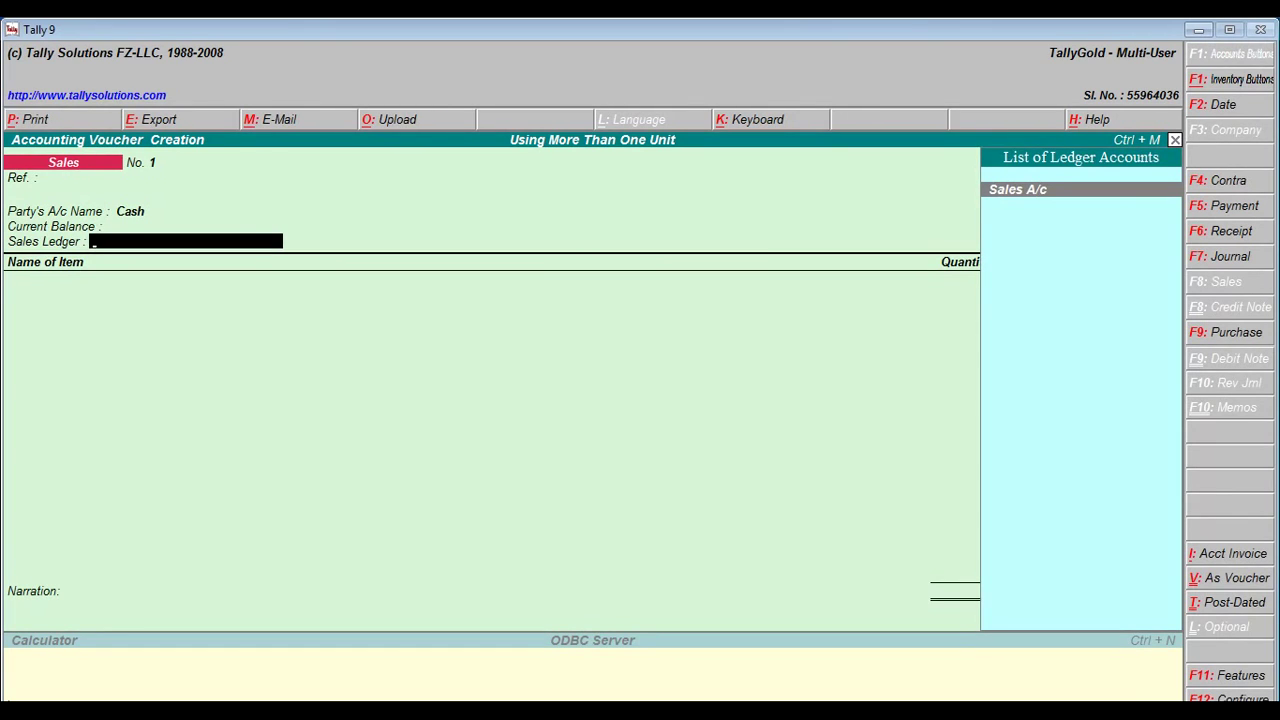
{"action": "key", "text": "Return"}
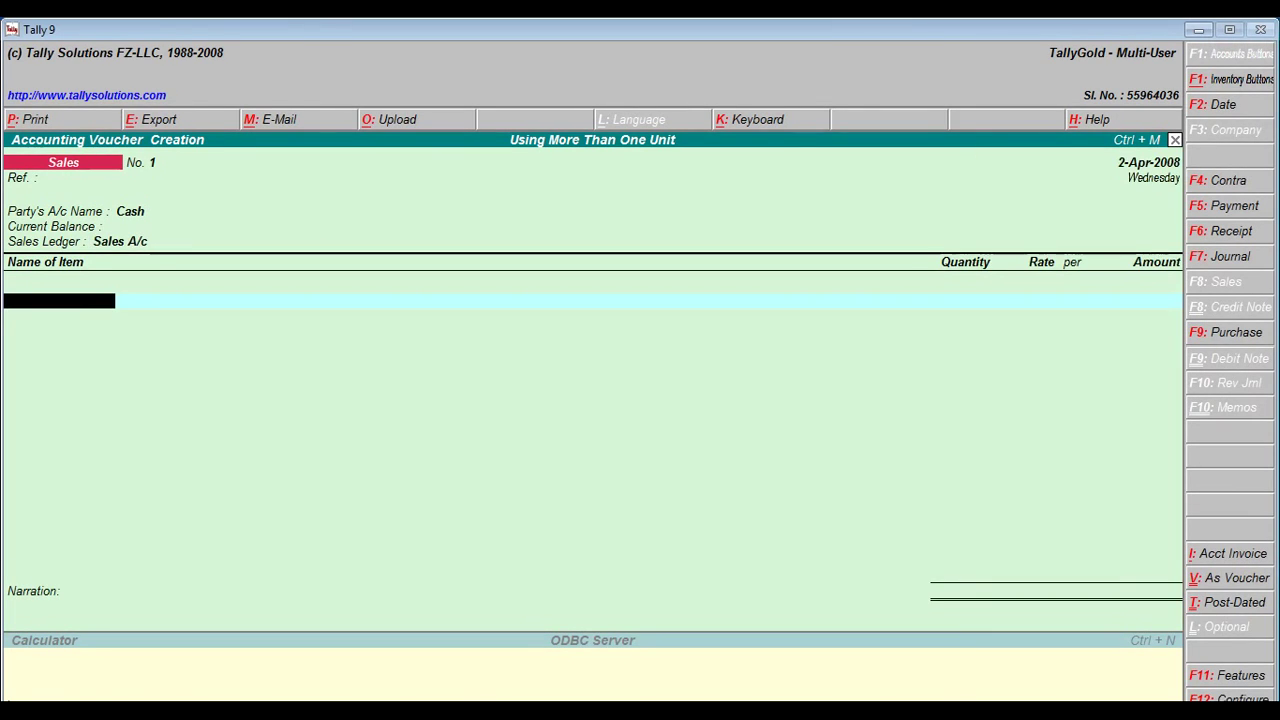
- Enter Milk 1/2 Ltr. Bag on the sales voucher with a quantity of 3 bags at a rate of 26.00 per litre
{"action": "type", "text": "M"}
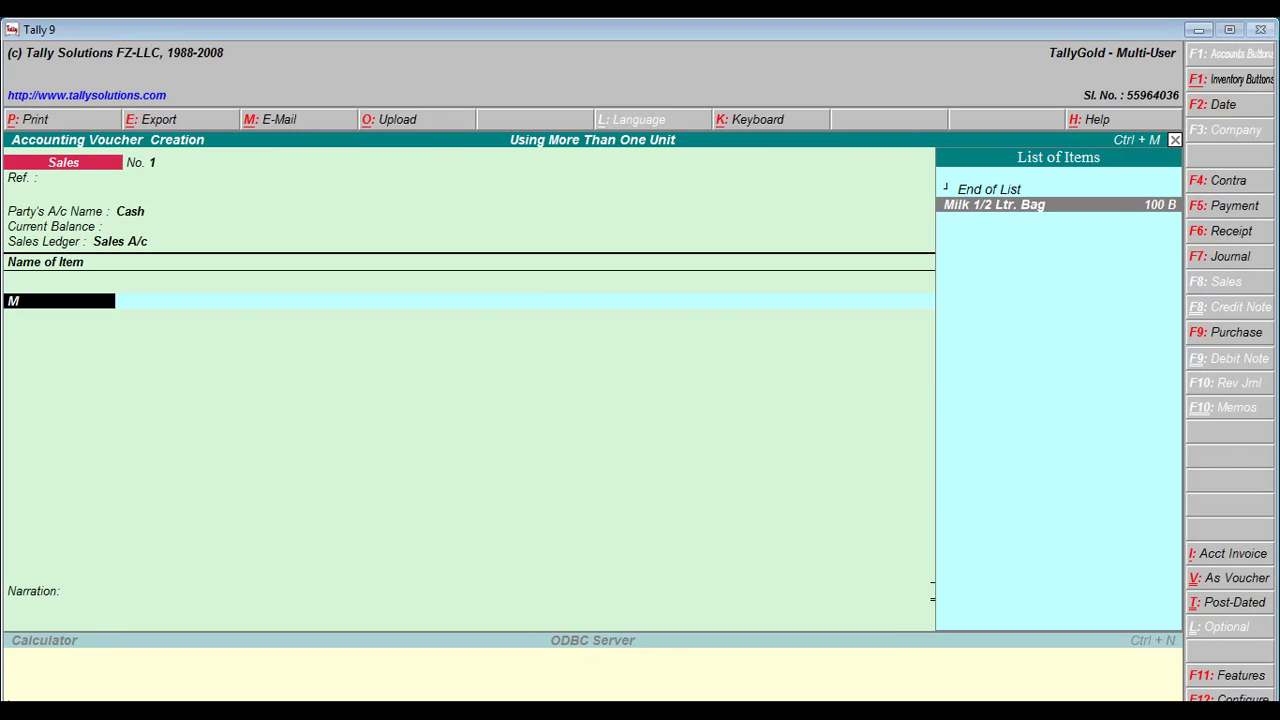
{"action": "key", "text": "Return"}
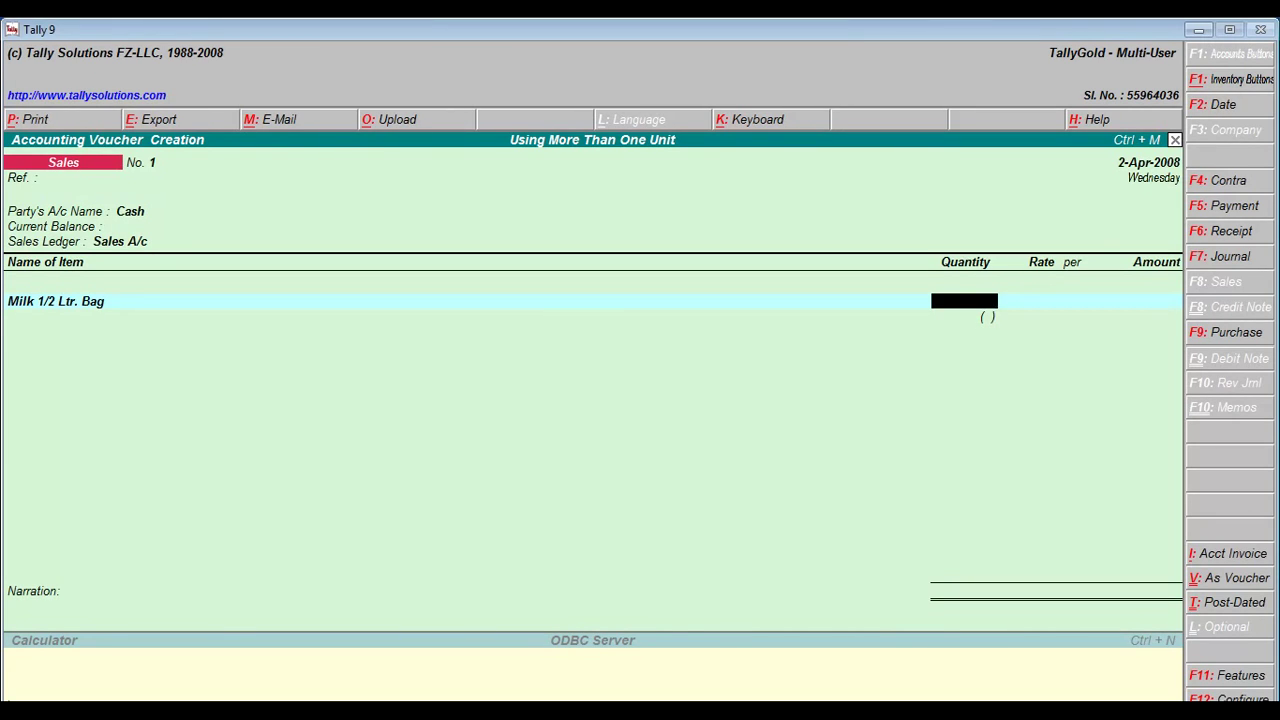
{"action": "type", "text": "3"}
{"action": "key", "text": "Return"}
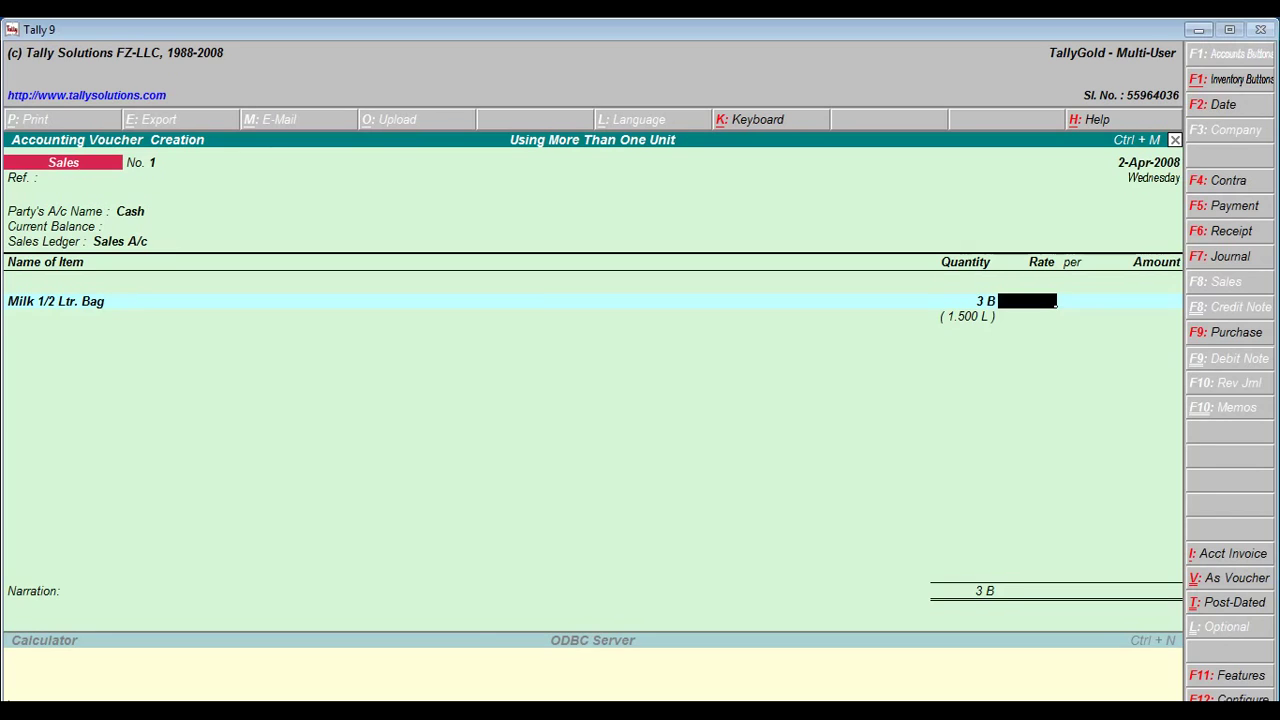
{"action": "type", "text": "26"}
{"action": "key", "text": "Return"}
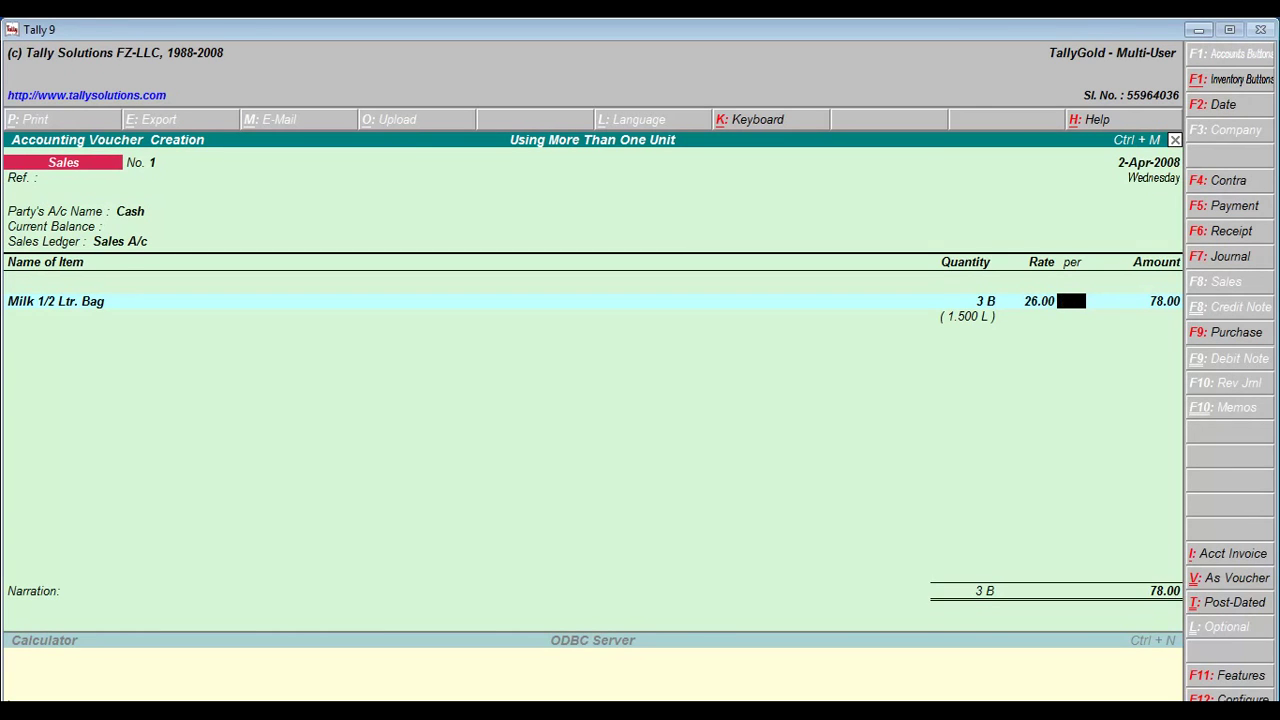
{"action": "type", "text": "L"}
{"action": "key", "text": "Return"}
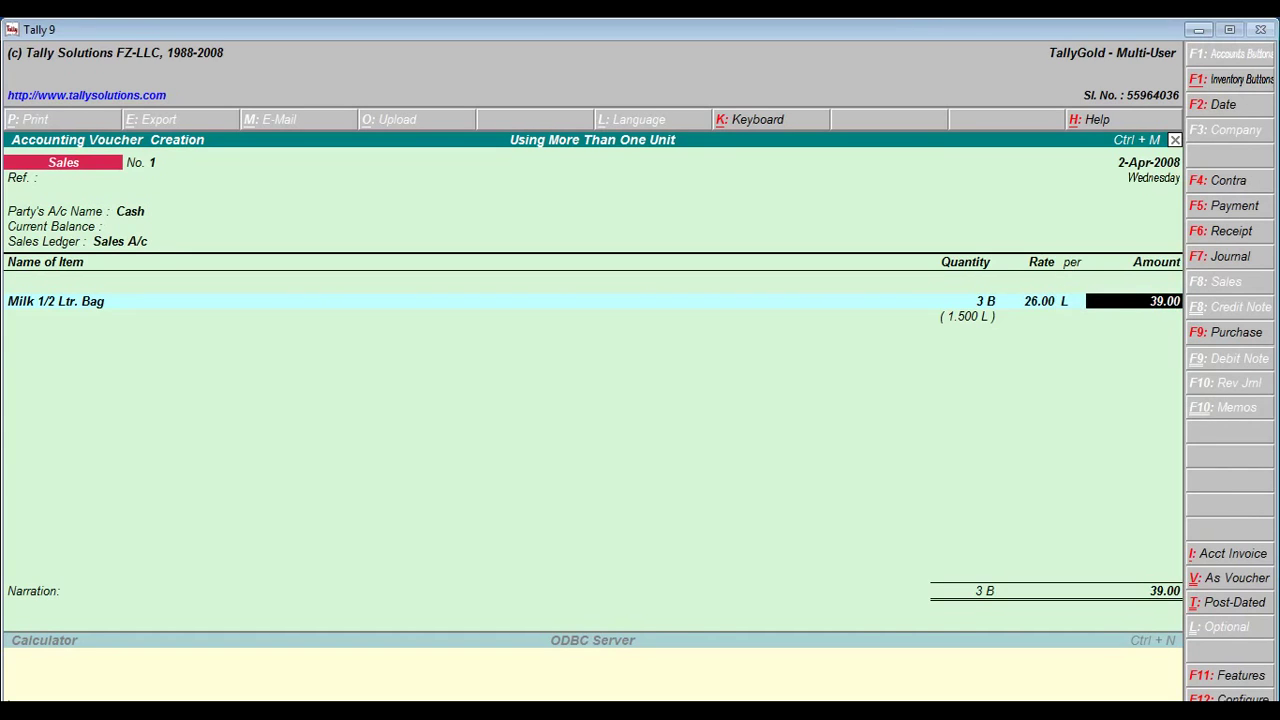
{"action": "key", "text": "Return"}
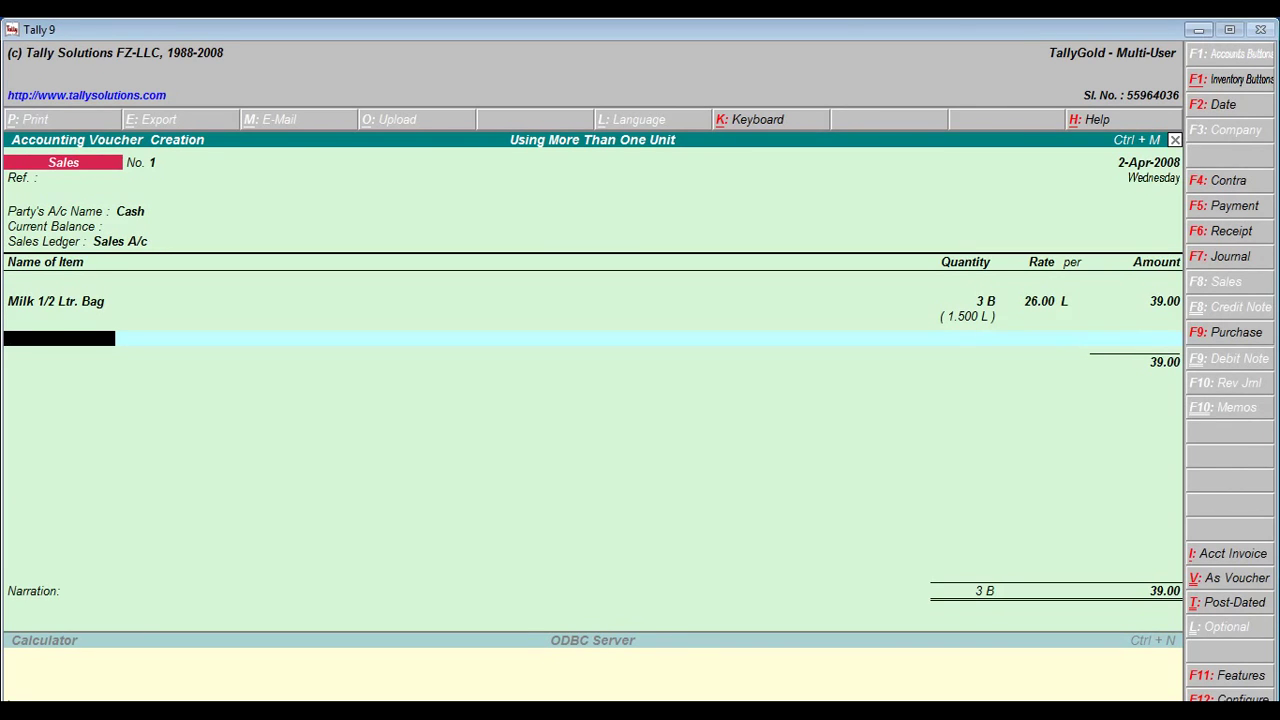
- End the sales voucher's item and ledger lists, leave the narration blank and accept the voucher
{"action": "key", "text": "Return"}
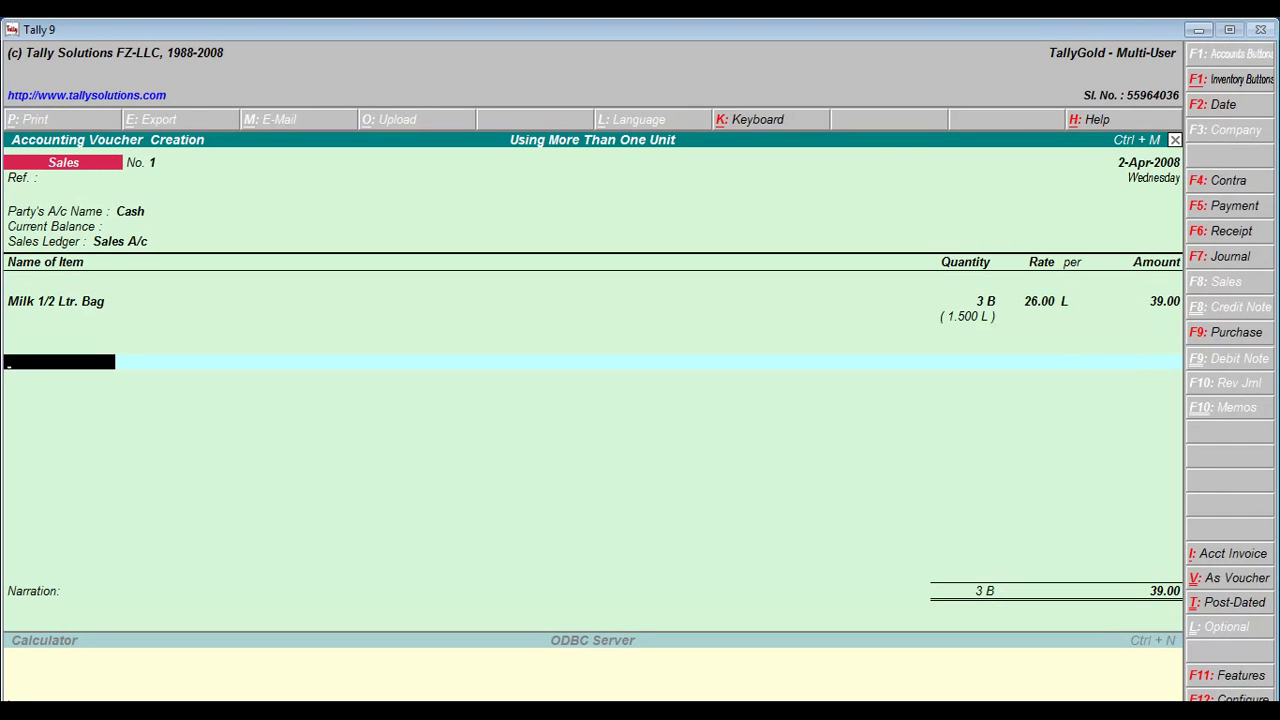
{"action": "key", "text": "Return"}
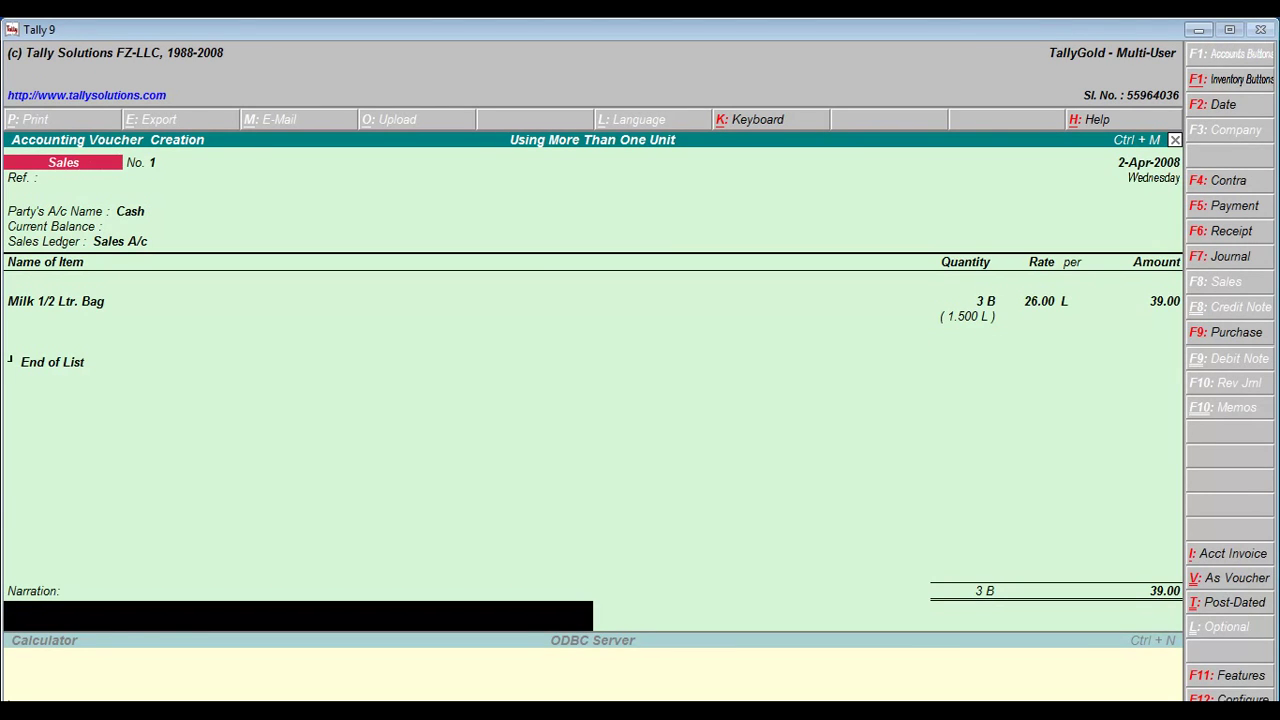
{"action": "key", "text": "Return"}
{"action": "key", "text": "Return"}
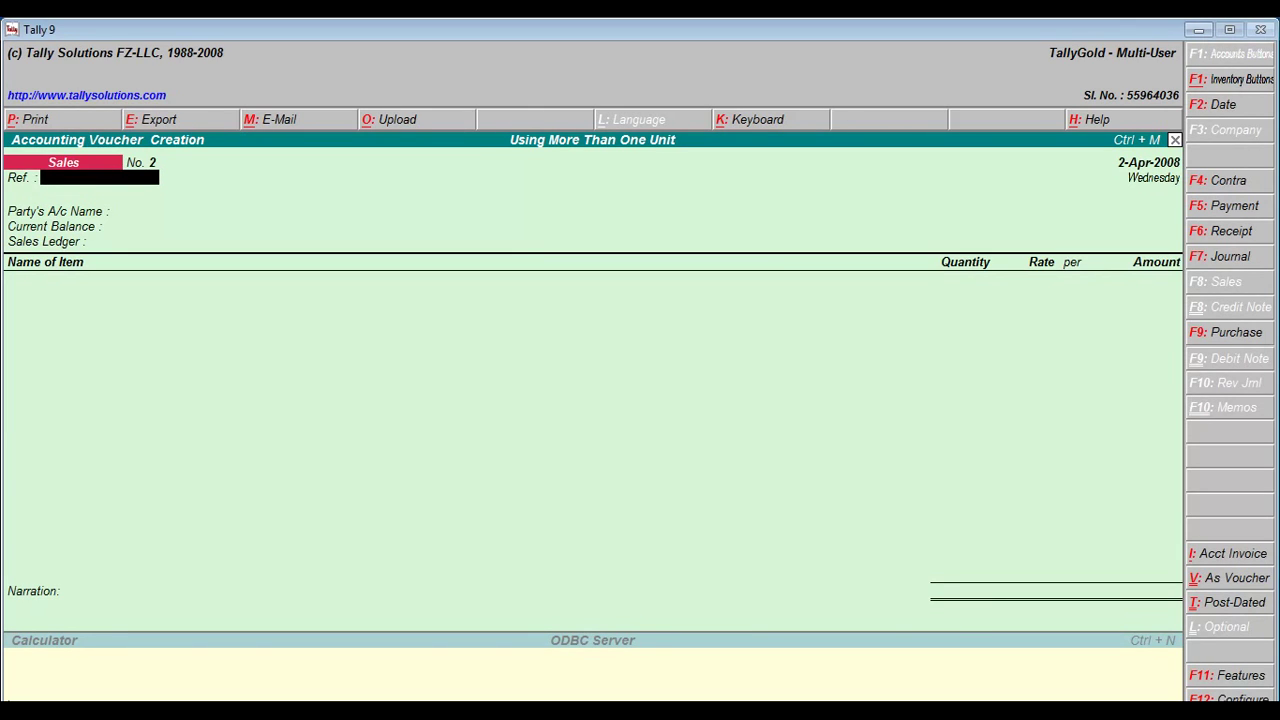
- Quit voucher creation and open the Stock Summary report
{"action": "key", "text": "Escape"}
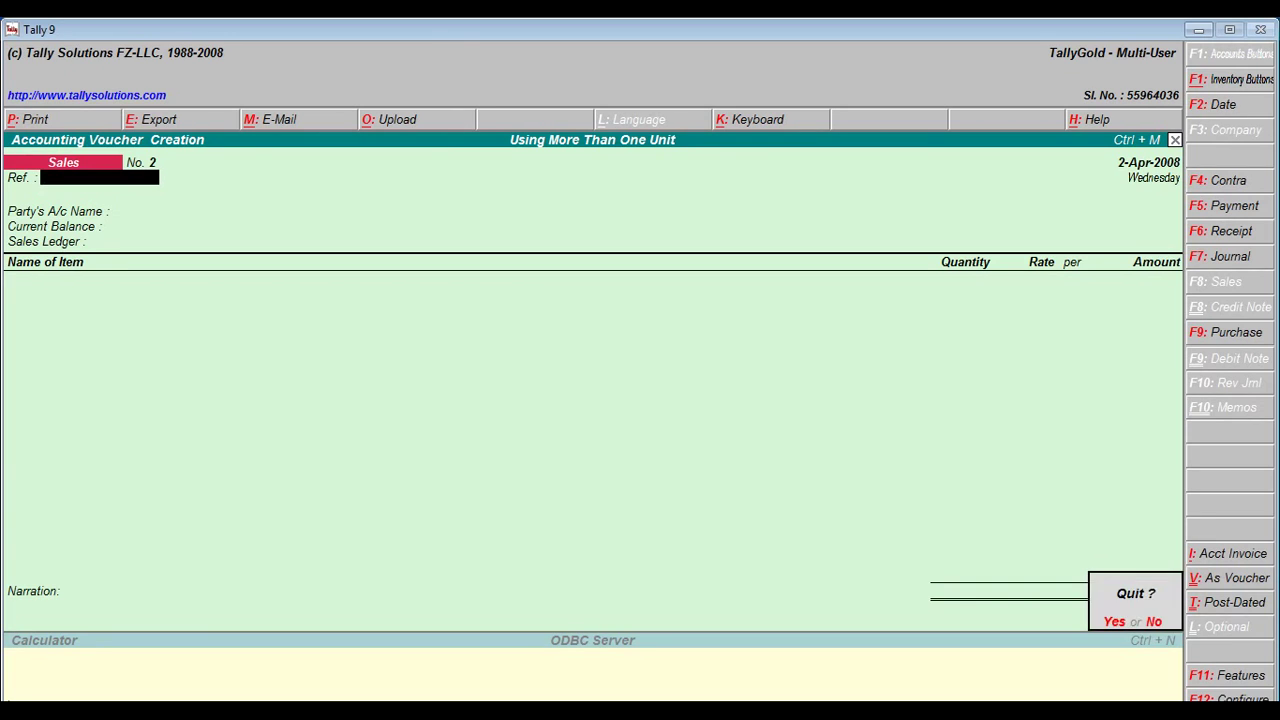
{"action": "key", "text": "y"}
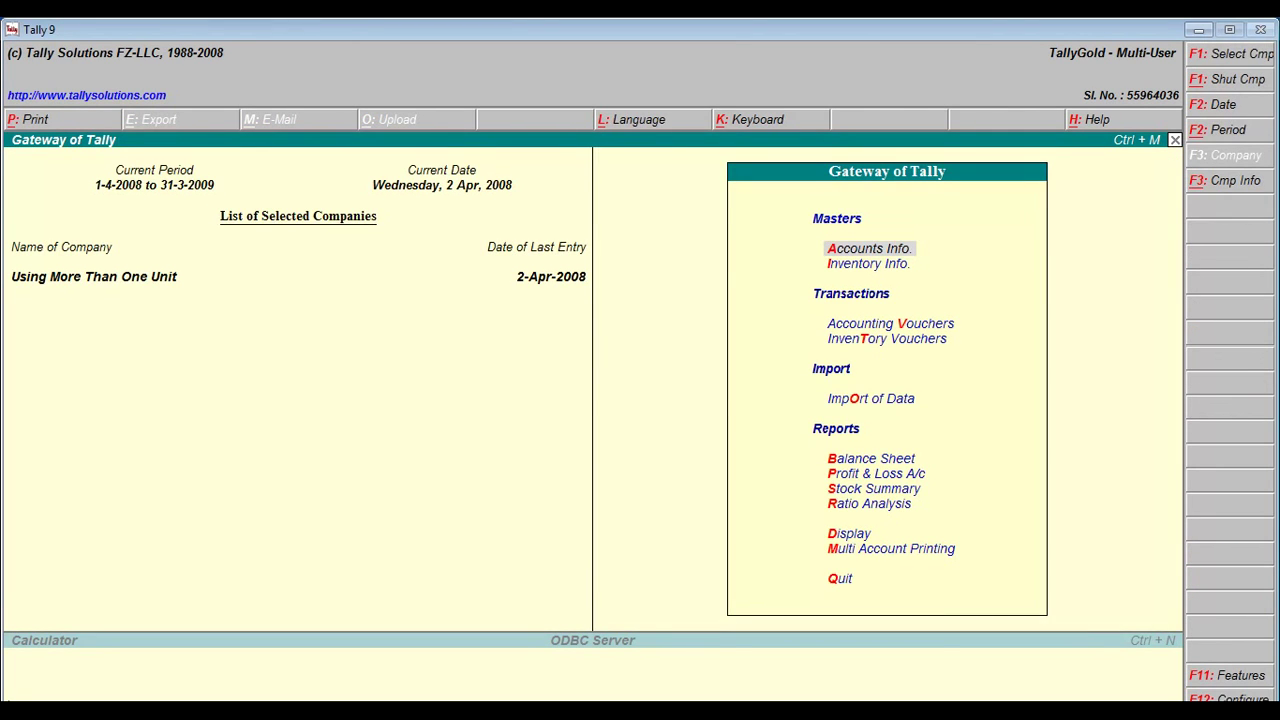
{"action": "key", "text": "Down"}
{"action": "key", "text": "Down"}
{"action": "key", "text": "Down"}
{"action": "key", "text": "Down"}
{"action": "key", "text": "Down"}
{"action": "key", "text": "Down"}
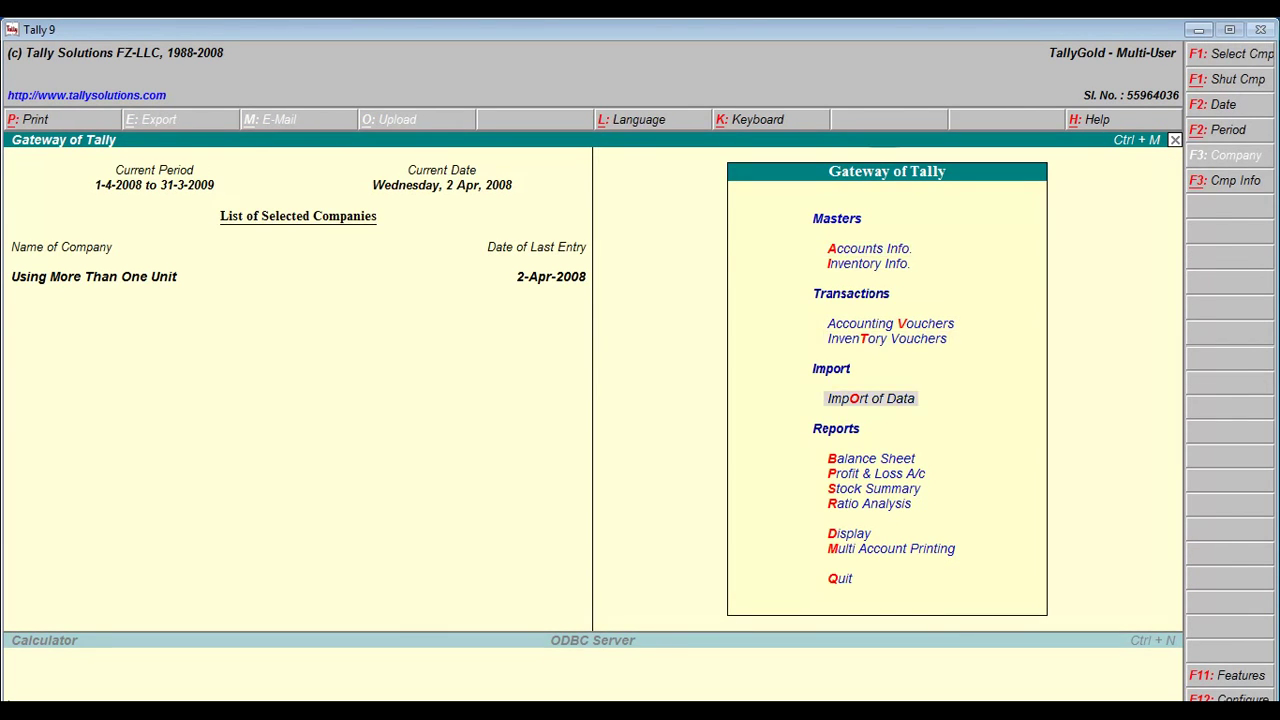
{"action": "key", "text": "Down"}
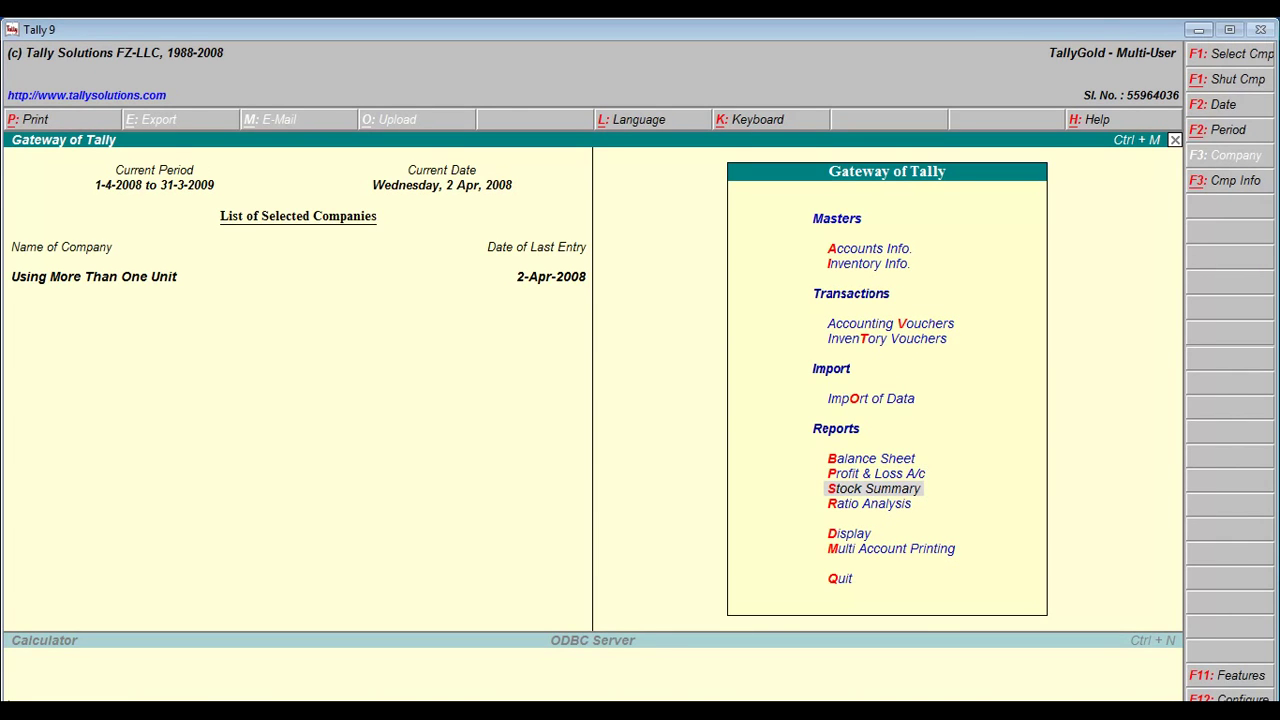
{"action": "key", "text": "Return"}
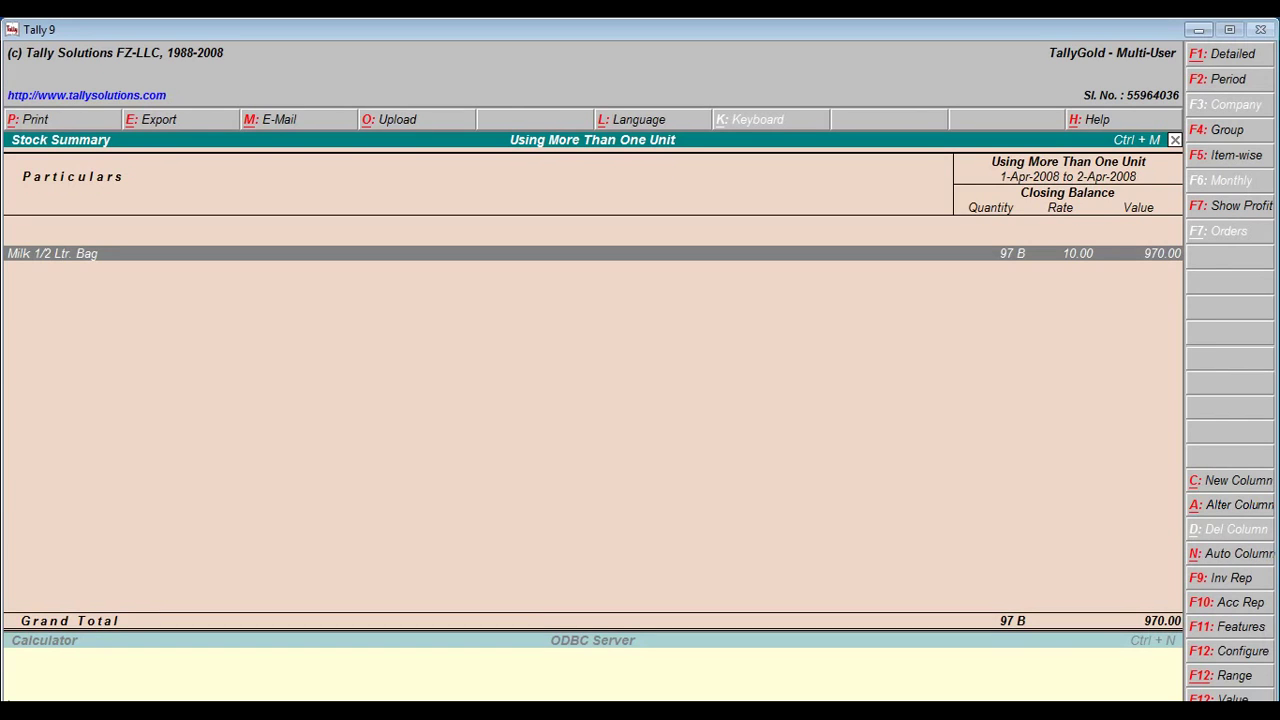
- Switch the Stock Summary to detailed format and configure it to show alternate units and tail units of compound units
{"action": "key", "text": "alt+F1"}
{"action": "key", "text": "F12"}
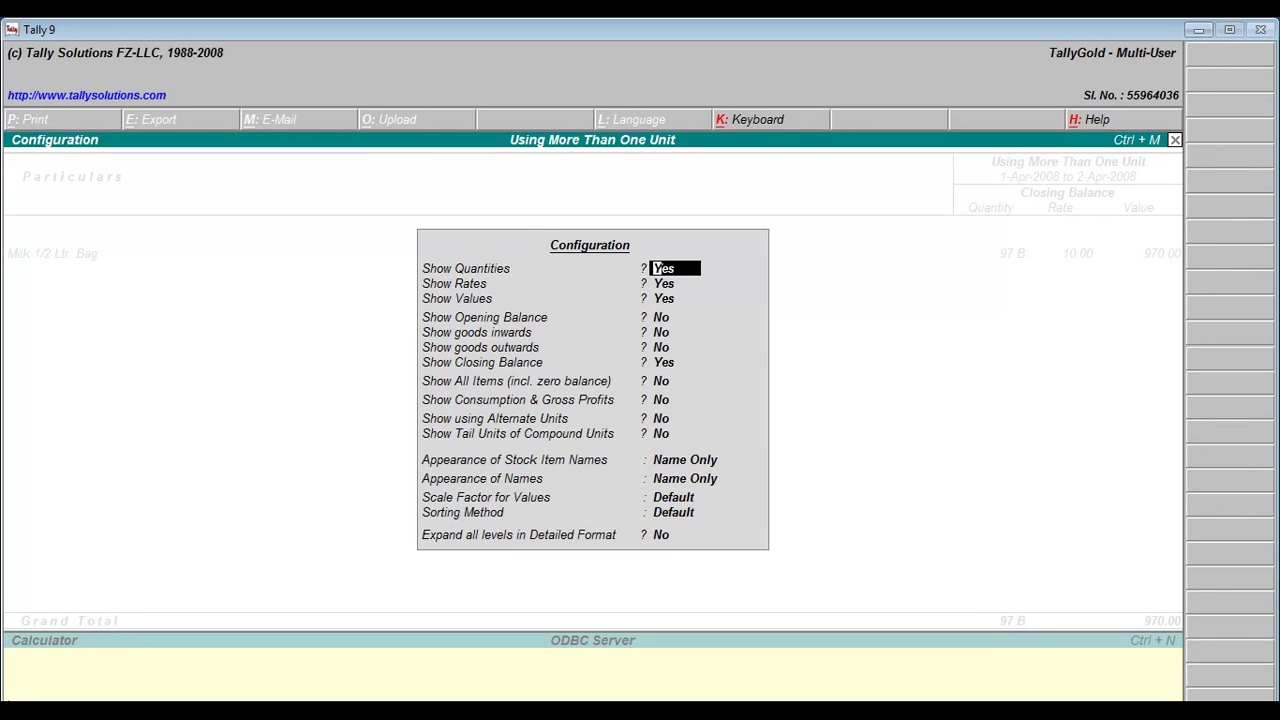
{"action": "key", "text": "Return"}
{"action": "key", "text": "Return"}
{"action": "key", "text": "Return"}
{"action": "key", "text": "Return"}
{"action": "key", "text": "Return"}
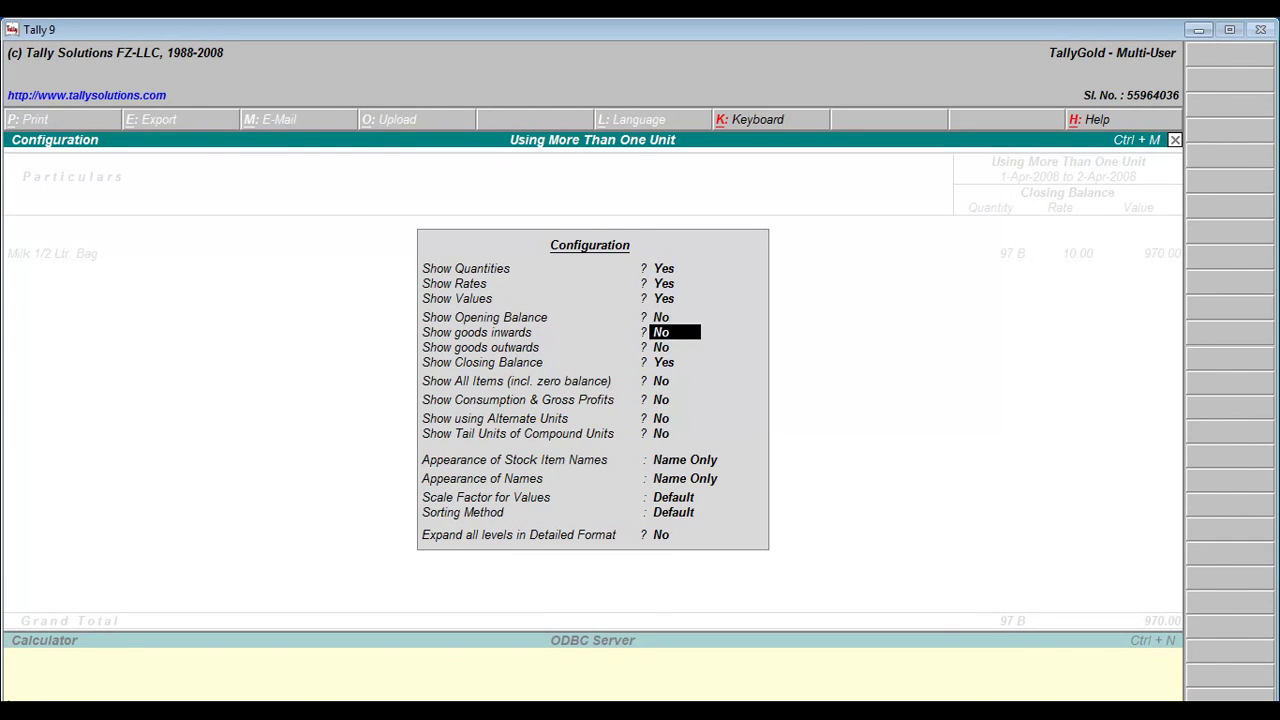
{"action": "key", "text": "Return"}
{"action": "key", "text": "Return"}
{"action": "key", "text": "Return"}
{"action": "key", "text": "Return"}
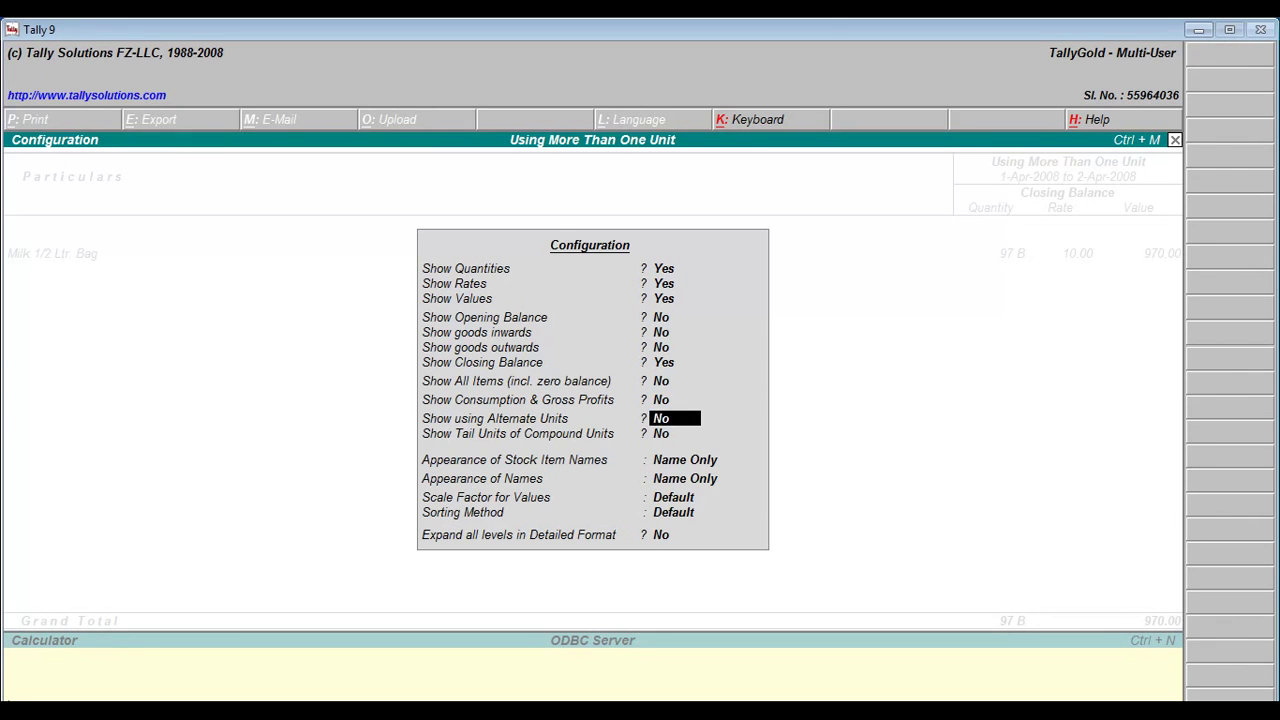
{"action": "type", "text": "y"}
{"action": "key", "text": "Return"}
{"action": "key", "text": "y"}
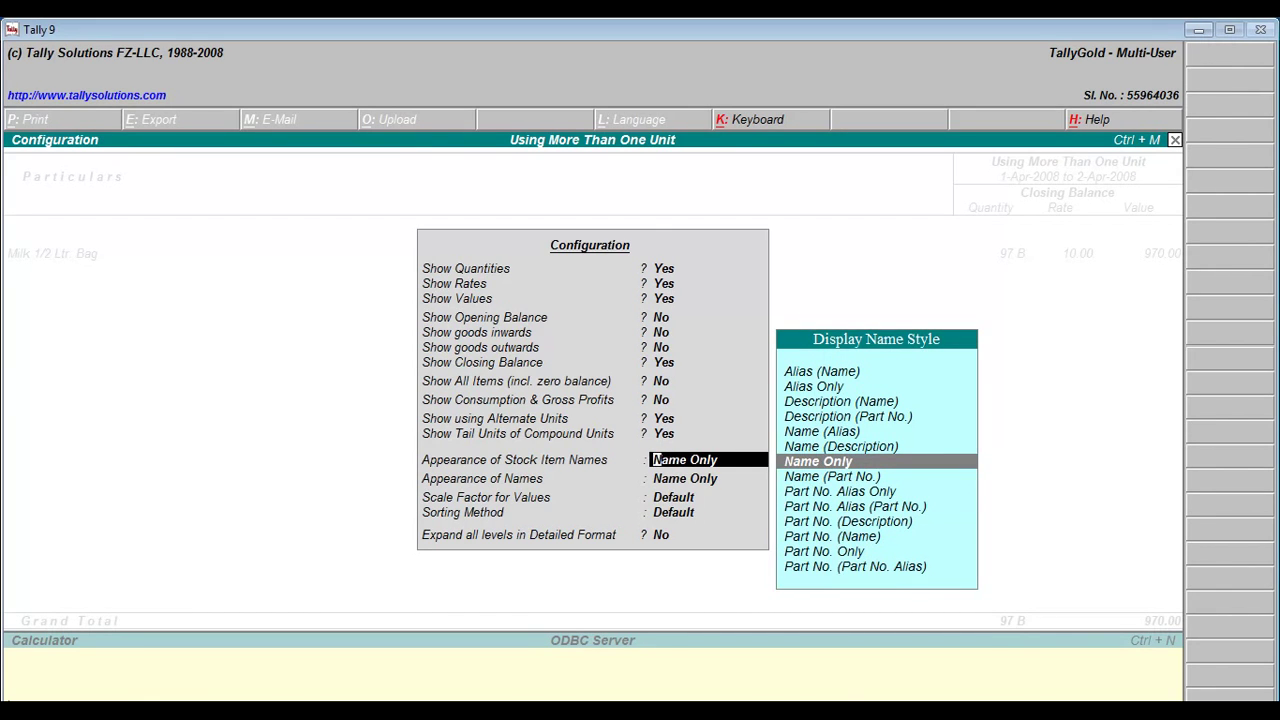
{"action": "key", "text": "ctrl+a"}
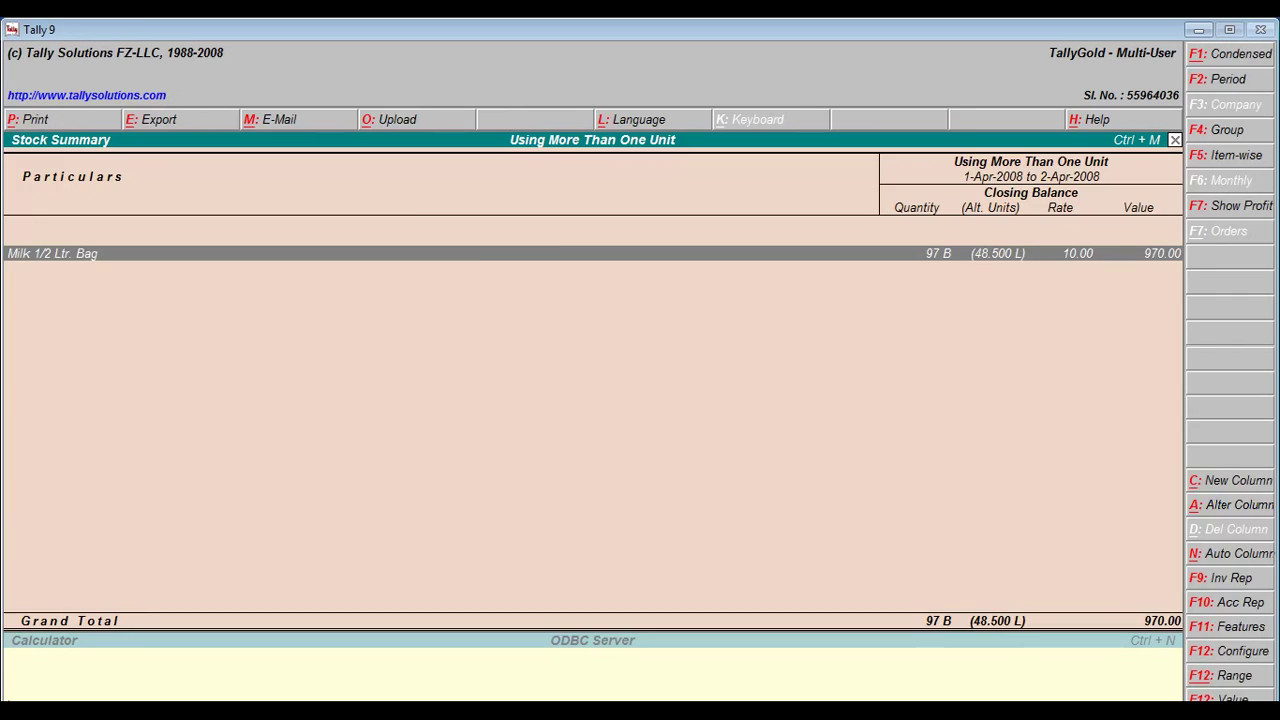
- Turn off alternate units and tail units of compound units in the Stock Summary configuration, and show the profit columns
{"action": "key", "text": "F12"}
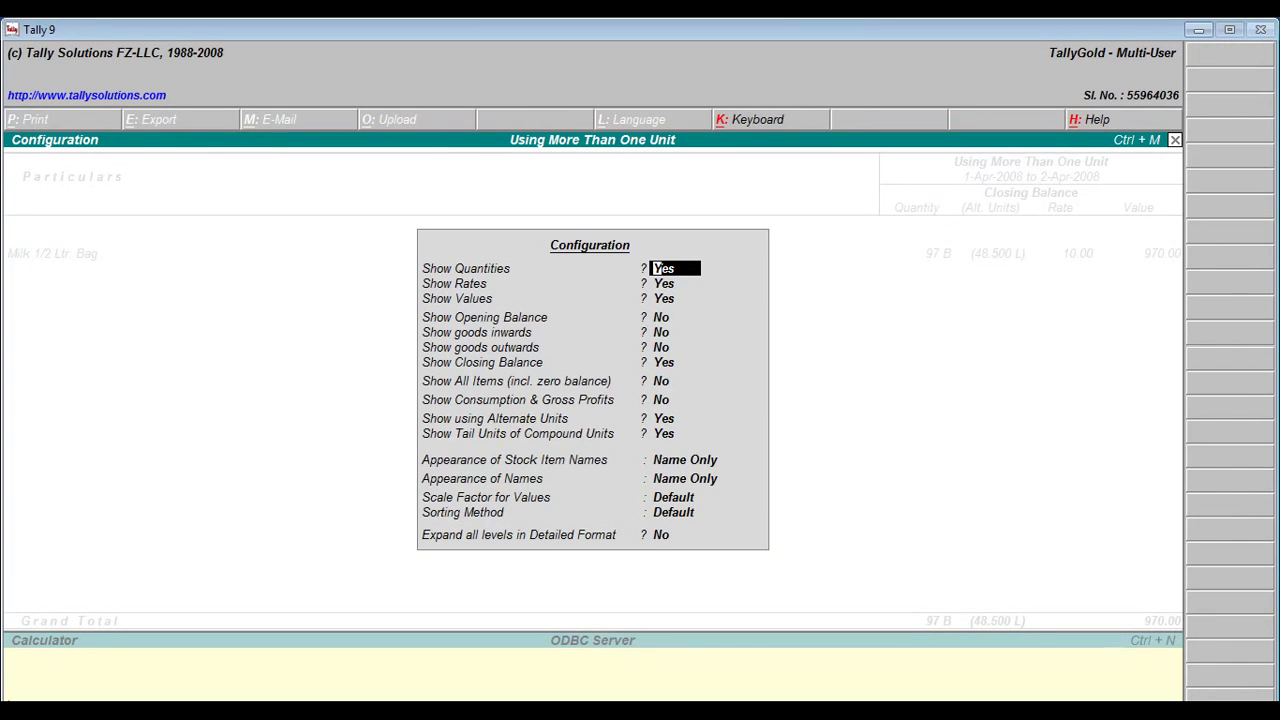
{"action": "key", "text": "Return"}
{"action": "key", "text": "Return"}
{"action": "key", "text": "Return"}
{"action": "key", "text": "Return"}
{"action": "key", "text": "Return"}
{"action": "key", "text": "Return"}
{"action": "key", "text": "Return"}
{"action": "key", "text": "Return"}
{"action": "key", "text": "Return"}
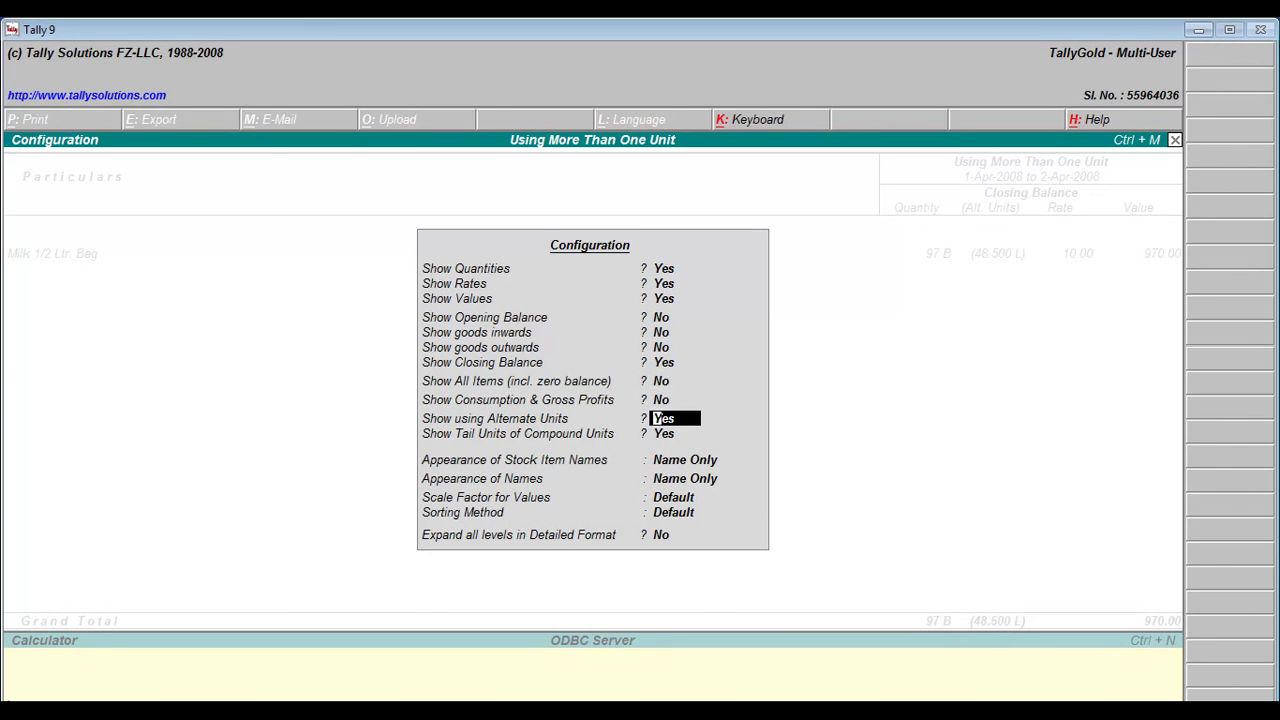
{"action": "type", "text": "n"}
{"action": "key", "text": "Return"}
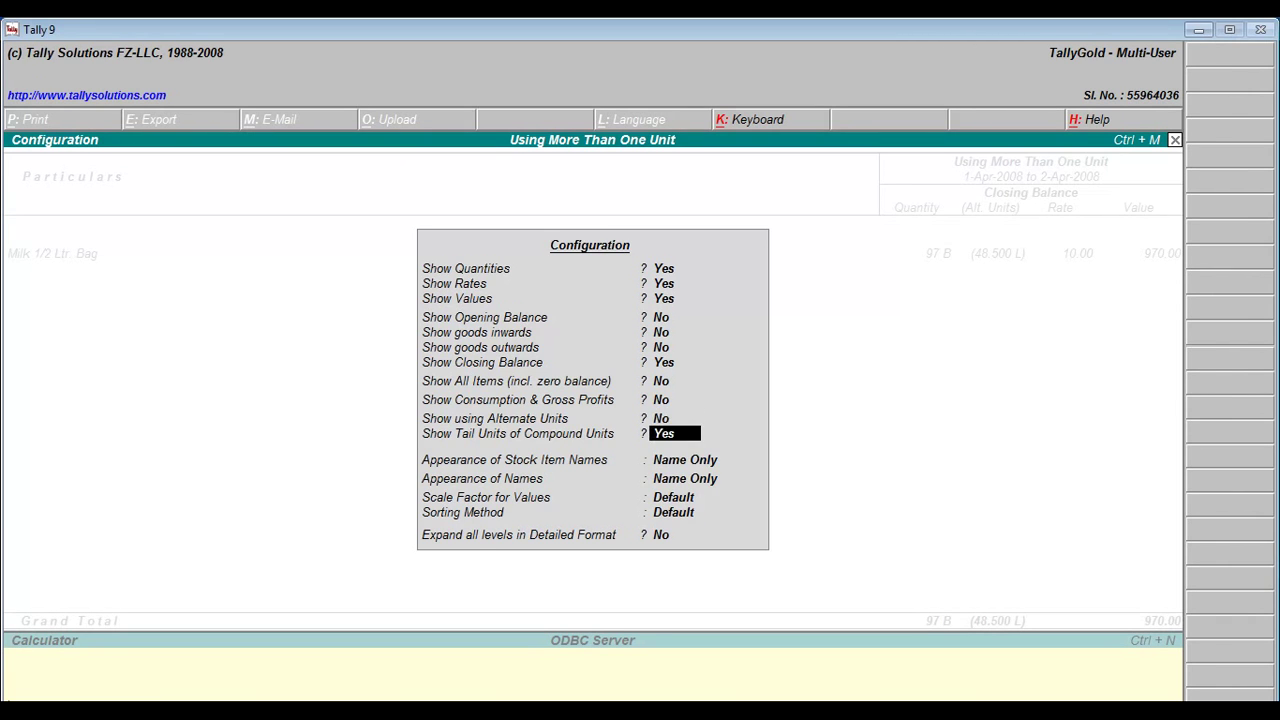
{"action": "type", "text": "n"}
{"action": "key", "text": "Return"}
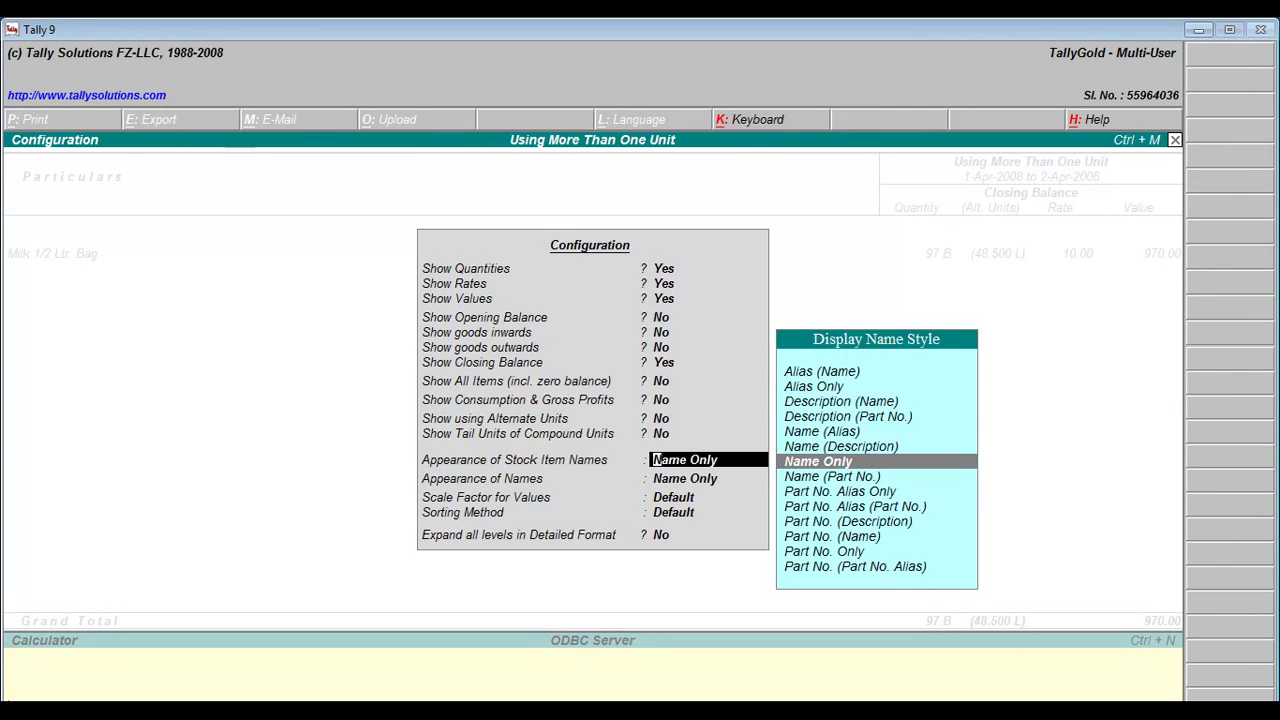
{"action": "key", "text": "ctrl+a"}
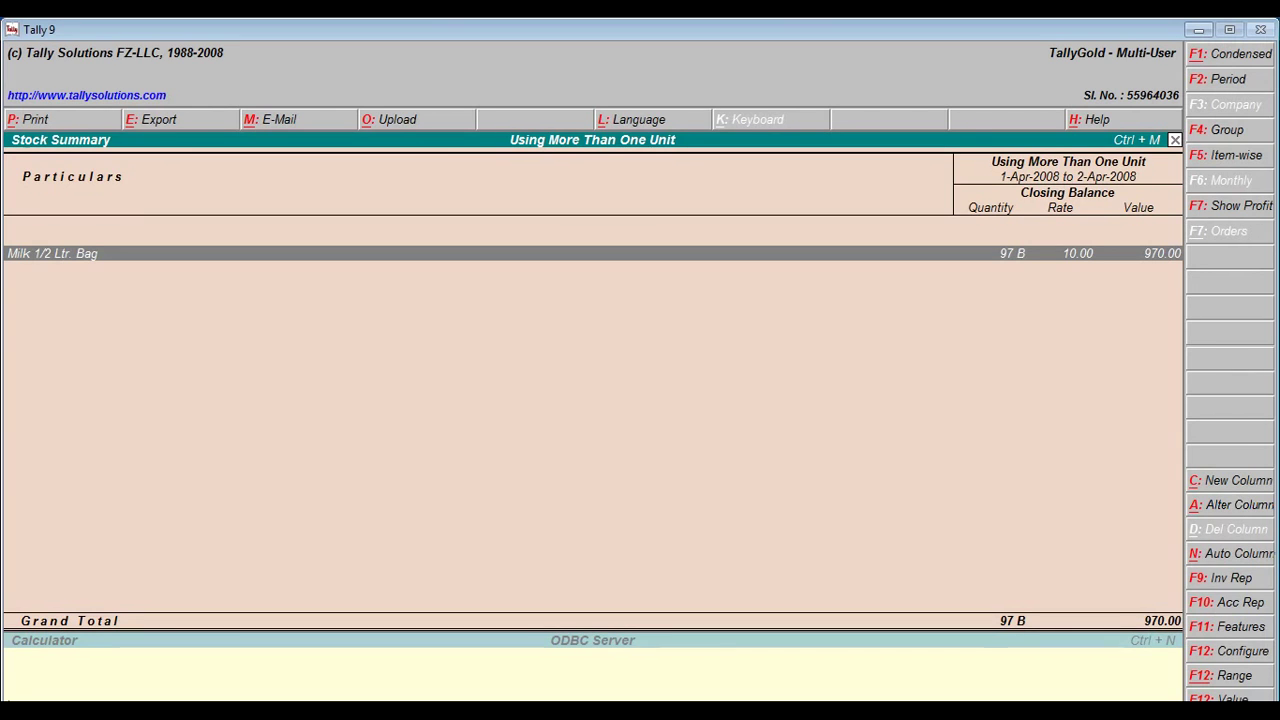
{"action": "key", "text": "F7"}
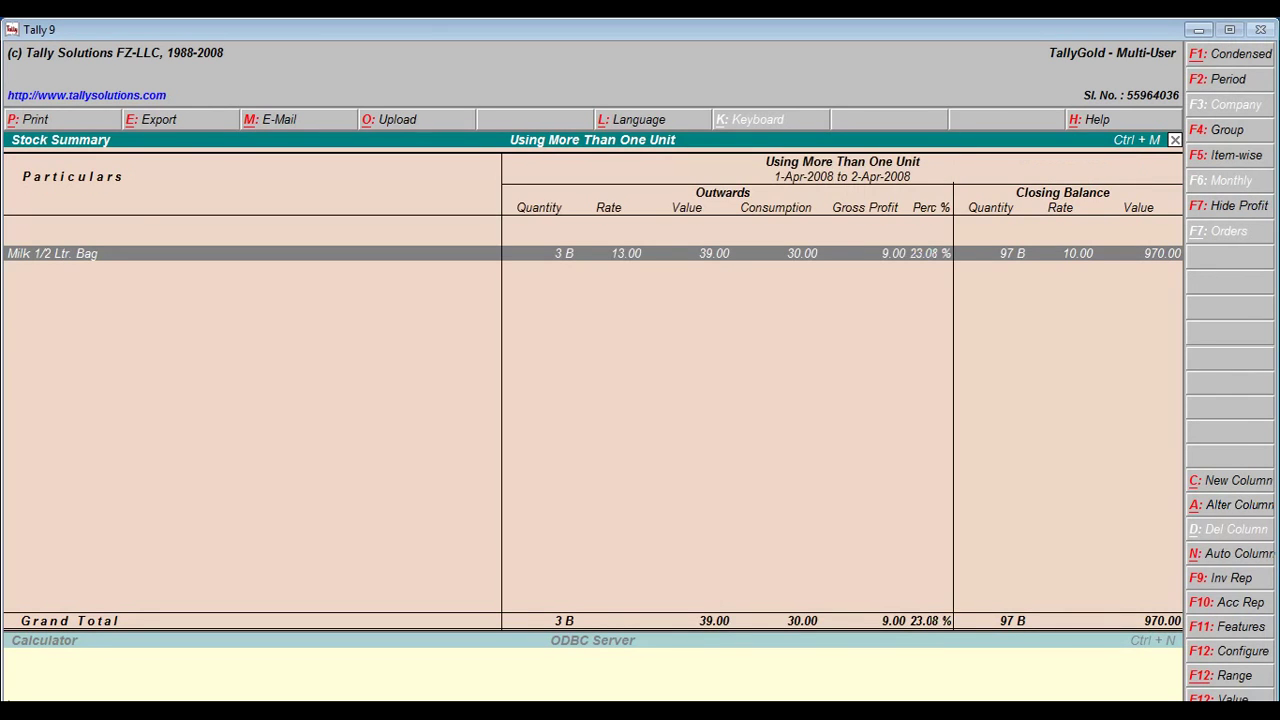